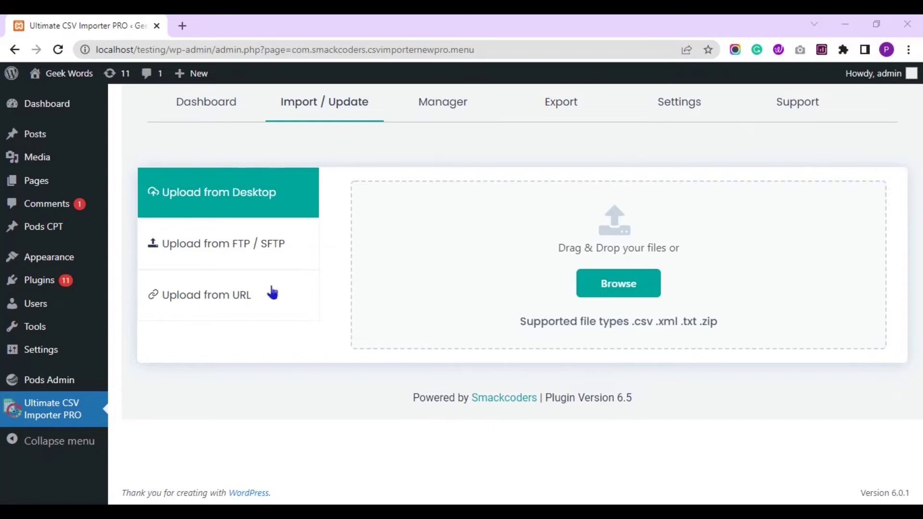
- Open the Pods CPT pod (pods_cpt1) for editing from the Pods admin pages
{"action": "left_click", "coordinate": [76, 380]}
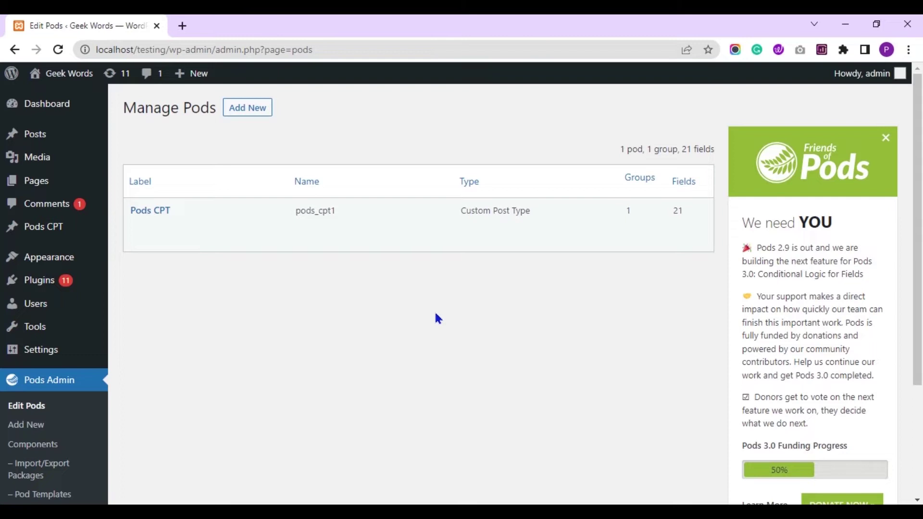
{"action": "mouse_move", "coordinate": [475, 228]}
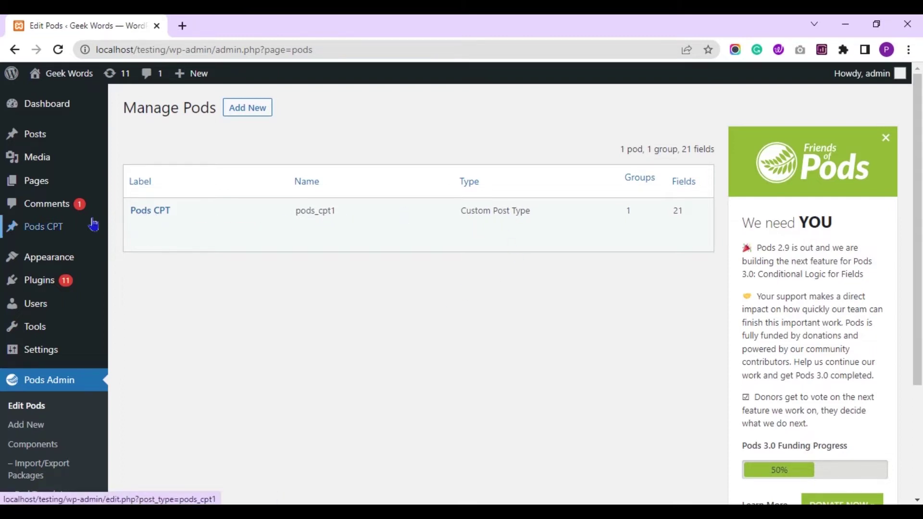
{"action": "mouse_move", "coordinate": [102, 222]}
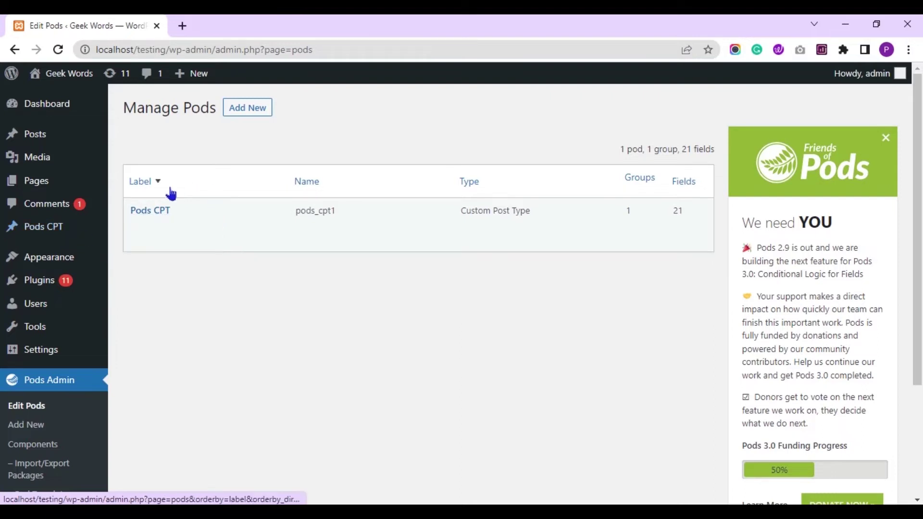
{"action": "left_click", "coordinate": [137, 228]}
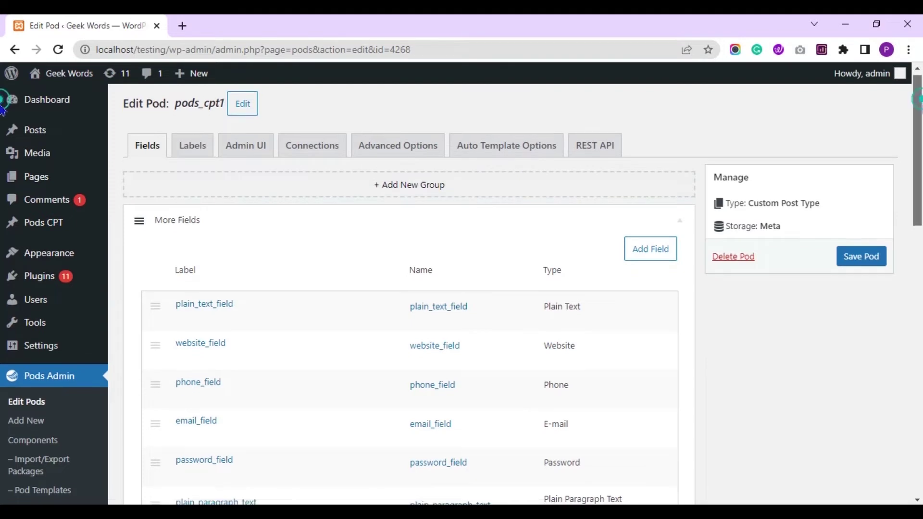
- Review its field list from plain_text_field down to the date and number fields, then return to the top
{"action": "scroll", "coordinate": [2, 107], "scroll_direction": "down", "scroll_amount": 3}
{"action": "scroll", "coordinate": [2, 152], "scroll_direction": "down", "scroll_amount": 5}
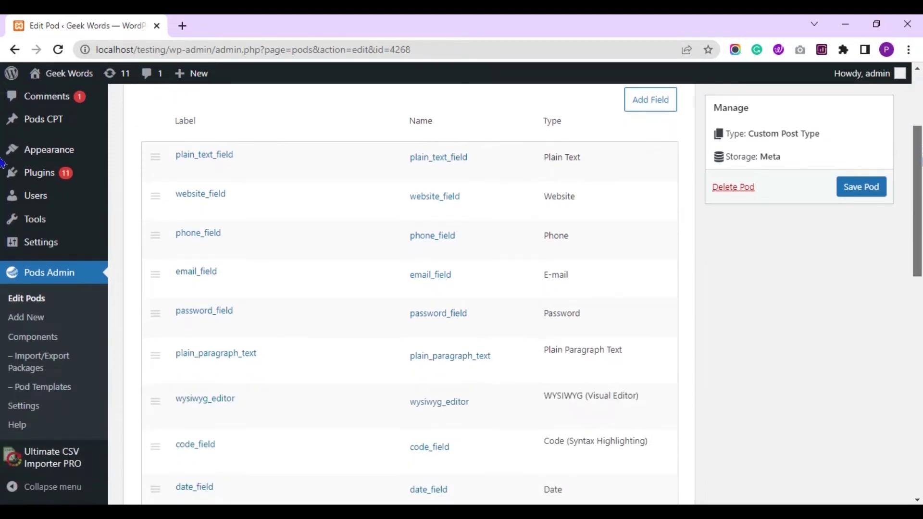
{"action": "scroll", "coordinate": [2, 221], "scroll_direction": "down", "scroll_amount": 10}
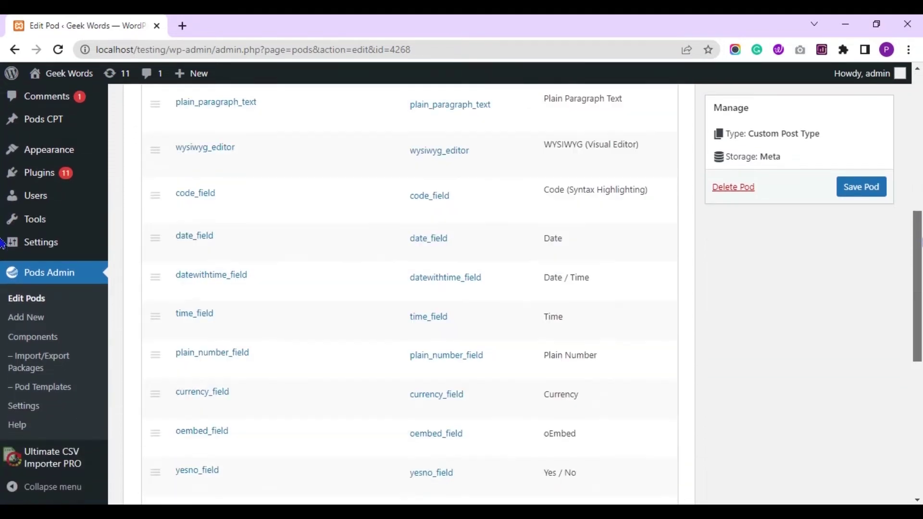
{"action": "scroll", "coordinate": [2, 380], "scroll_direction": "up", "scroll_amount": 15}
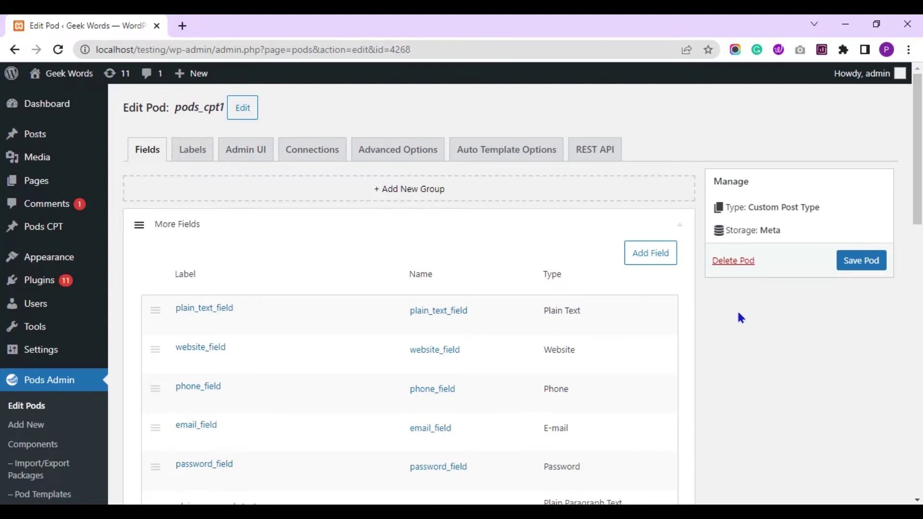
- Open the Pods CPT post list from the admin sidebar
{"action": "left_click", "coordinate": [76, 236]}
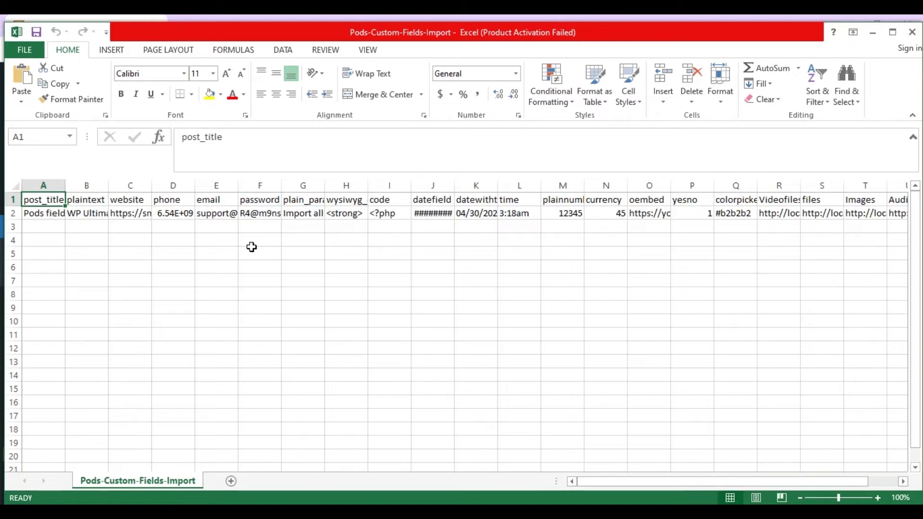
{"action": "key", "text": "Down"}
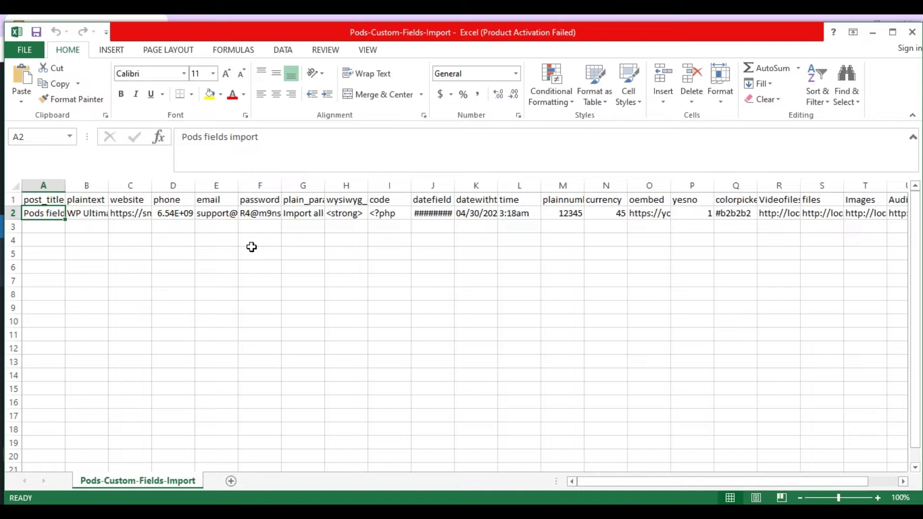
{"action": "key", "text": "Up"}
{"action": "key", "text": "Right"}
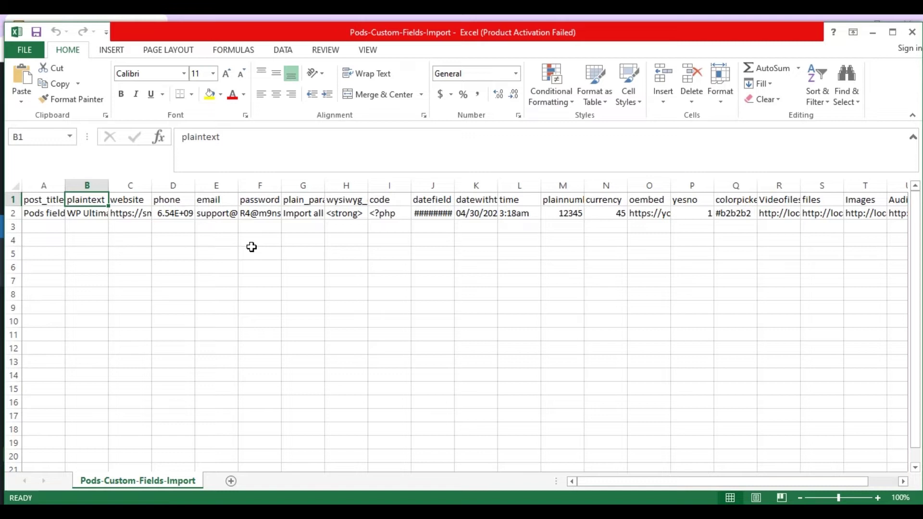
{"action": "key", "text": "Down"}
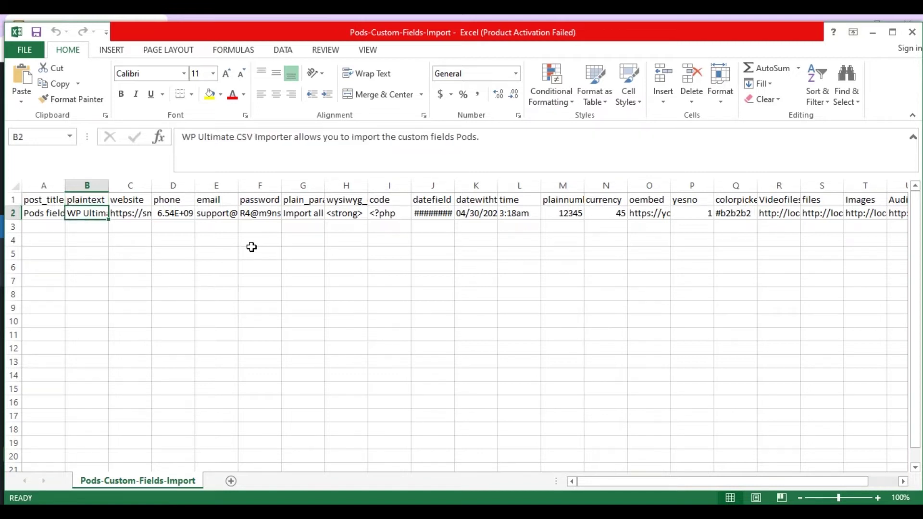
{"action": "key", "text": "Up"}
{"action": "key", "text": "Right"}
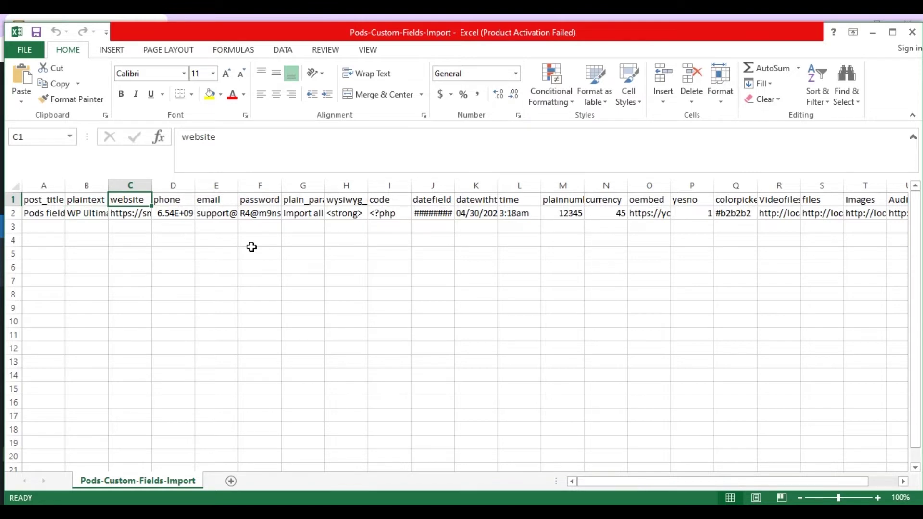
{"action": "key", "text": "Down"}
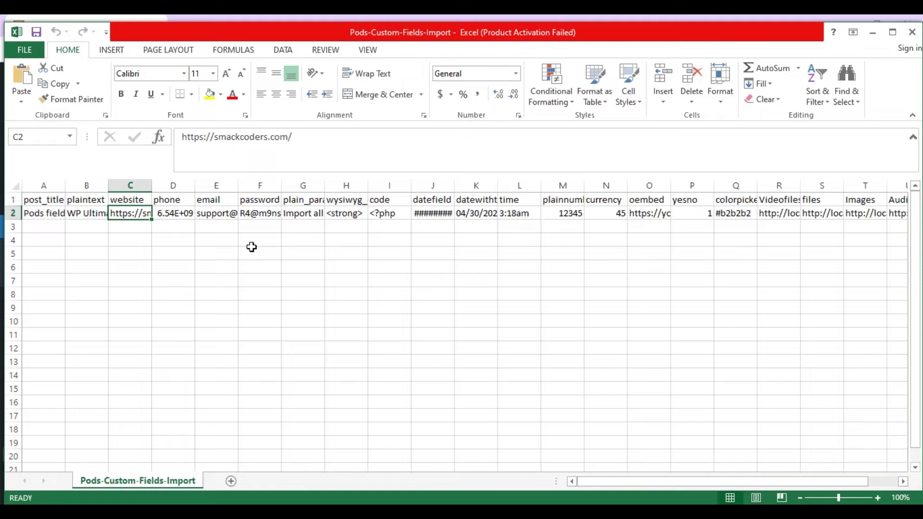
{"action": "key", "text": "Up"}
{"action": "key", "text": "Right"}
{"action": "key", "text": "Down"}
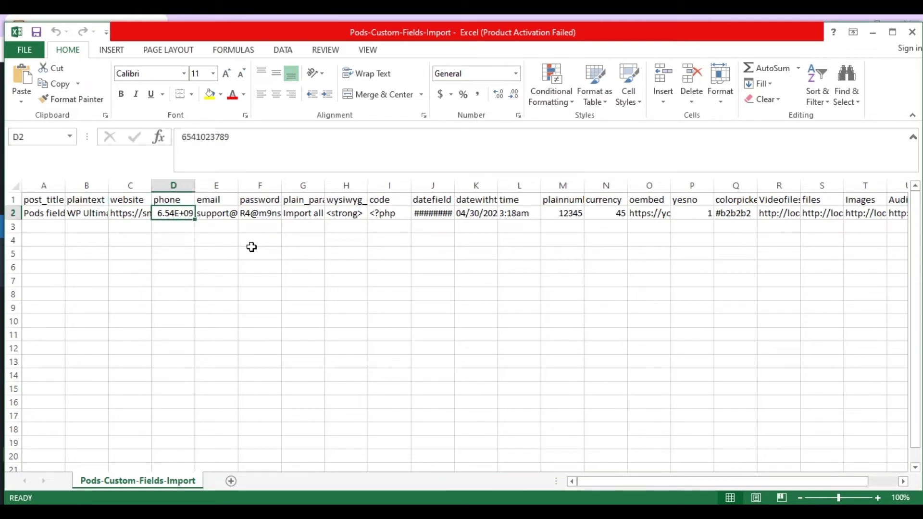
{"action": "key", "text": "Up"}
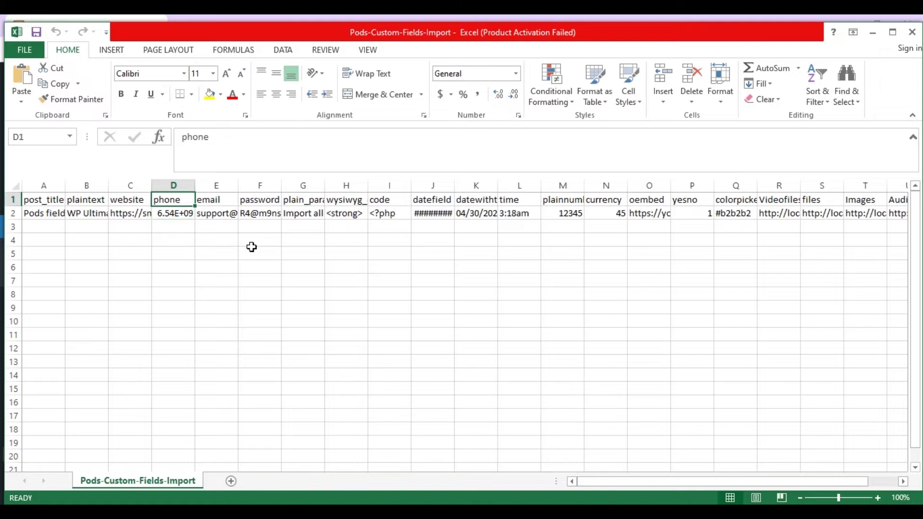
{"action": "key", "text": "Right"}
{"action": "key", "text": "Down"}
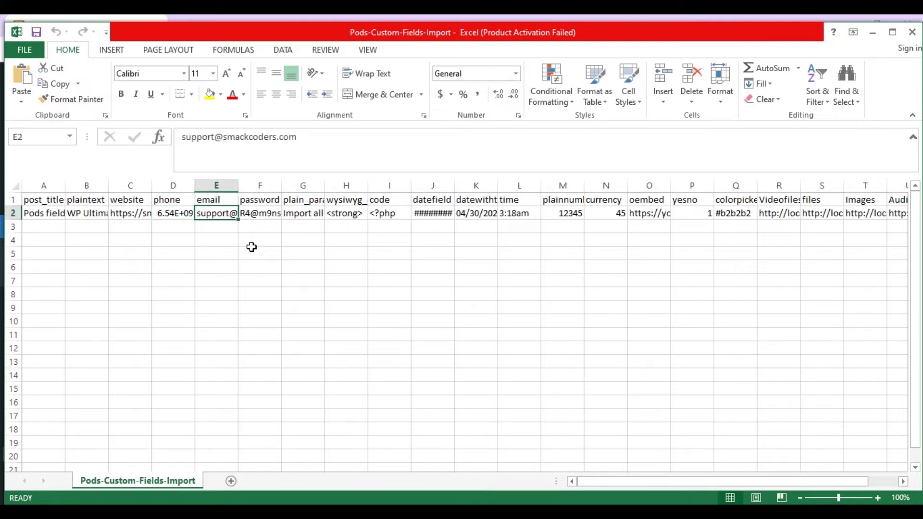
{"action": "key", "text": "Up"}
{"action": "key", "text": "Right"}
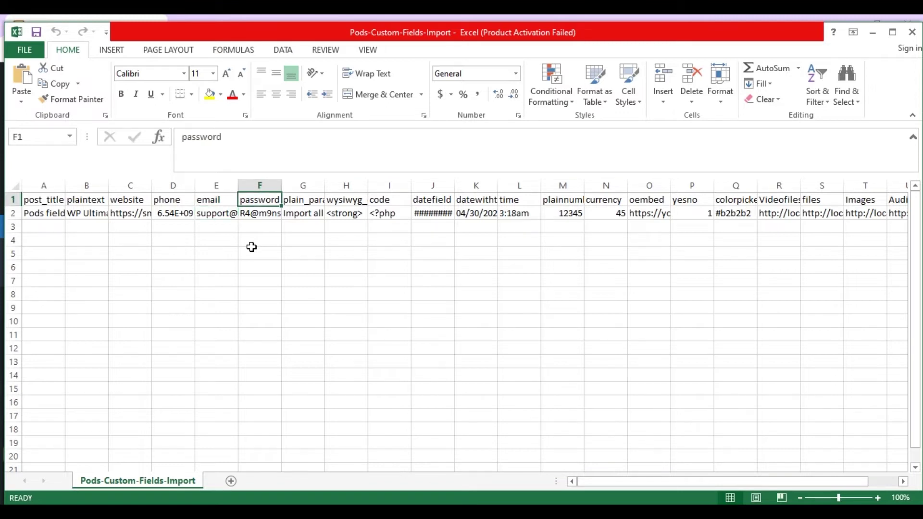
{"action": "key", "text": "Down"}
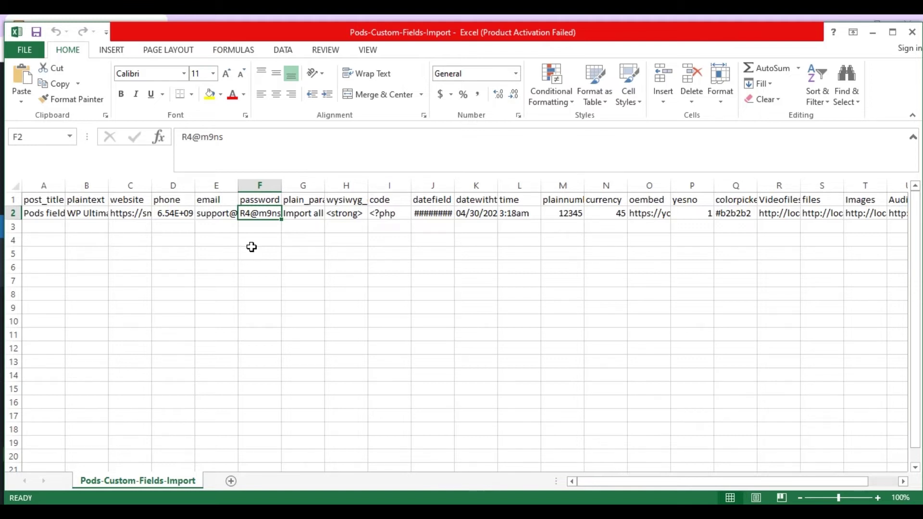
{"action": "key", "text": "Up"}
{"action": "key", "text": "Right"}
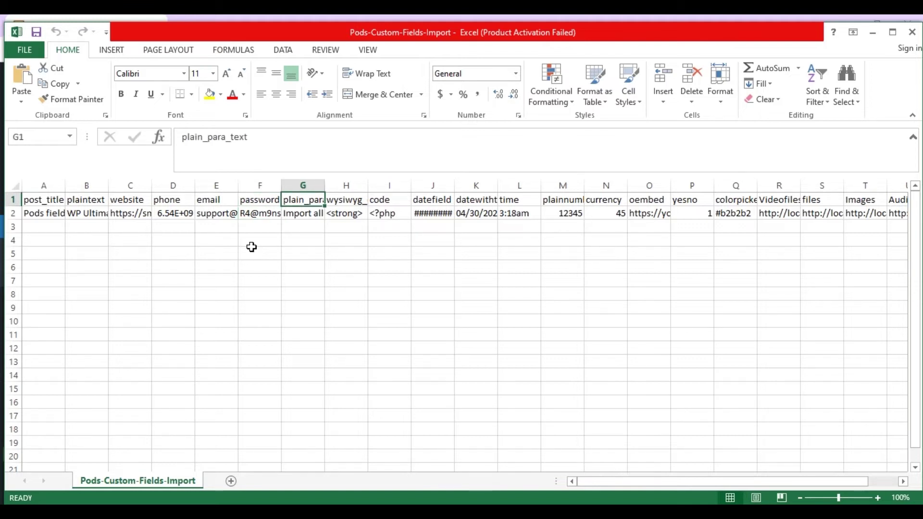
{"action": "key", "text": "Down"}
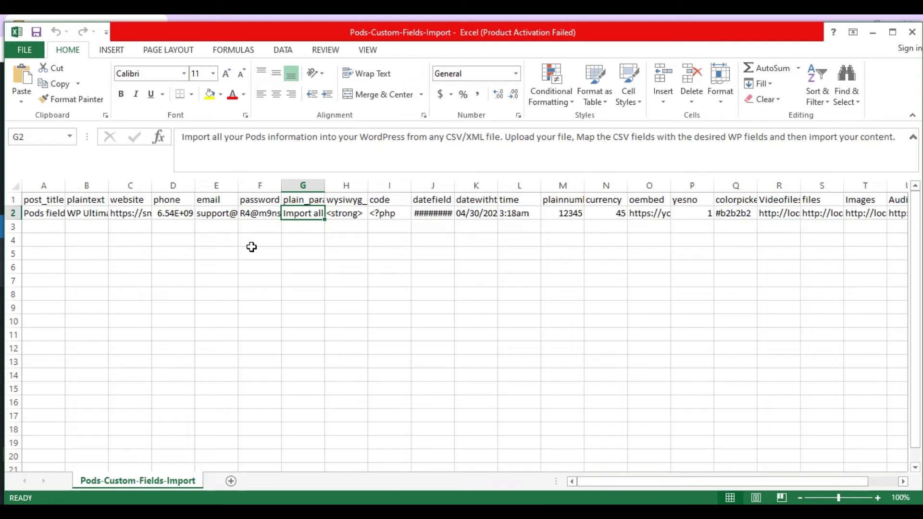
{"action": "key", "text": "Up"}
{"action": "key", "text": "Right"}
{"action": "key", "text": "Down"}
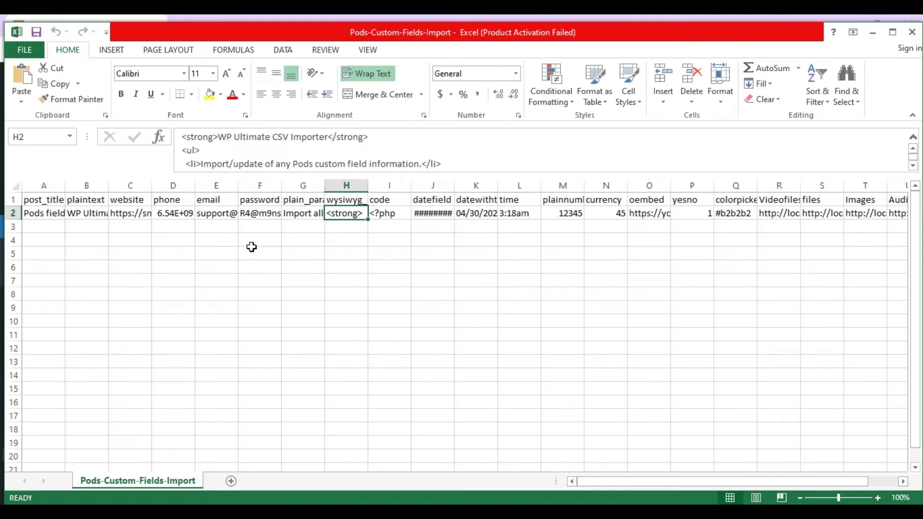
{"action": "key", "text": "Up"}
{"action": "key", "text": "Right"}
{"action": "key", "text": "Down"}
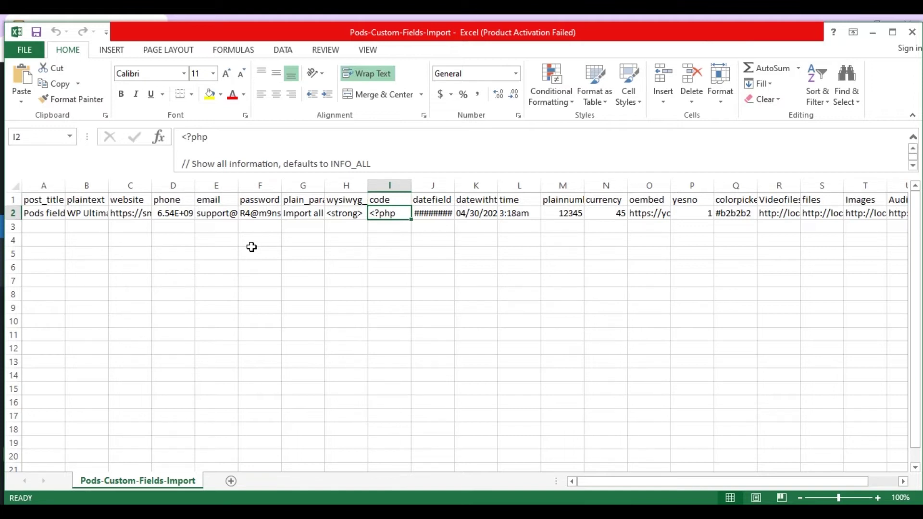
{"action": "key", "text": "Up"}
{"action": "key", "text": "Right"}
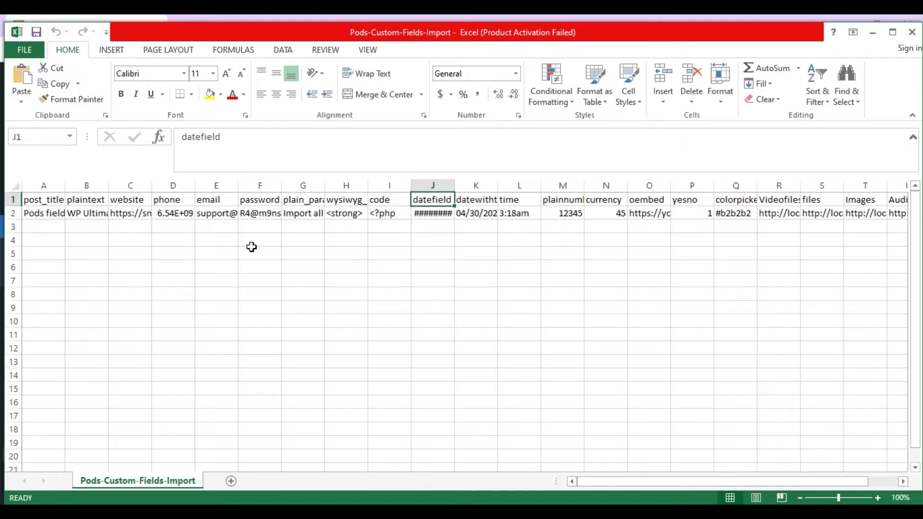
{"action": "key", "text": "Down"}
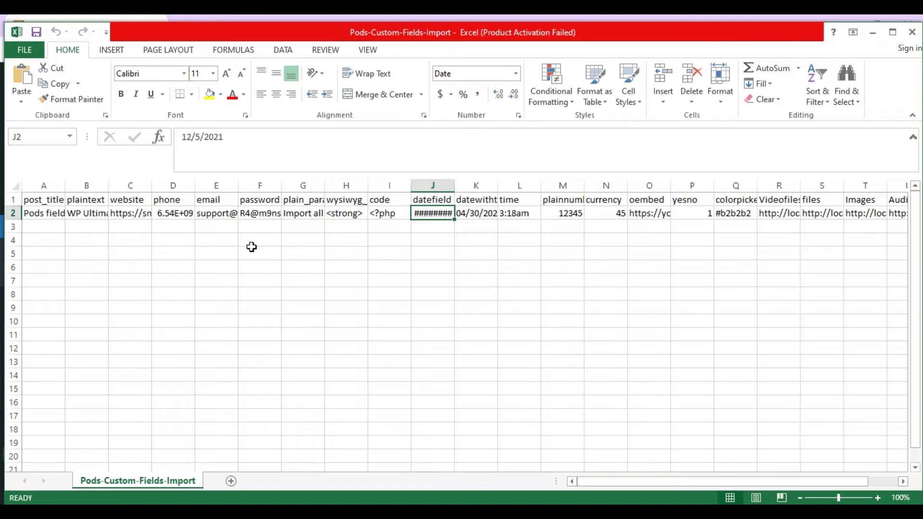
{"action": "key", "text": "Up"}
{"action": "key", "text": "Right"}
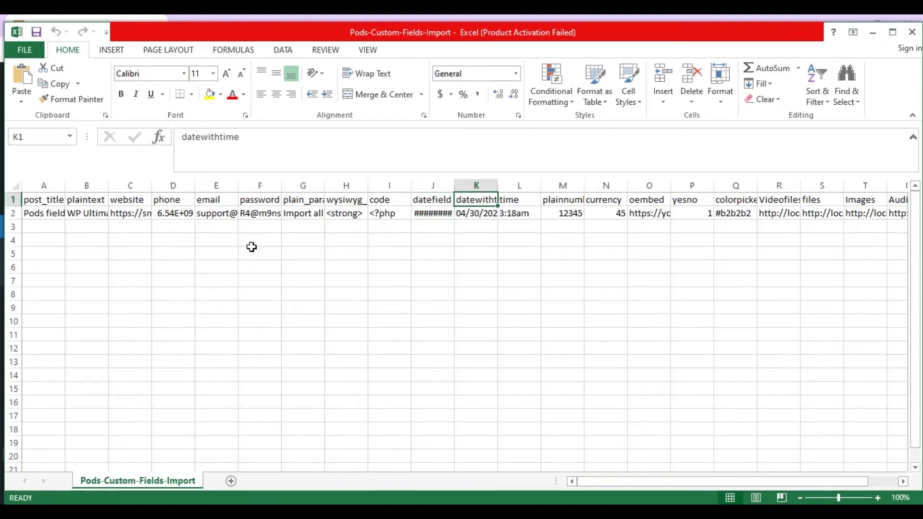
{"action": "key", "text": "Down"}
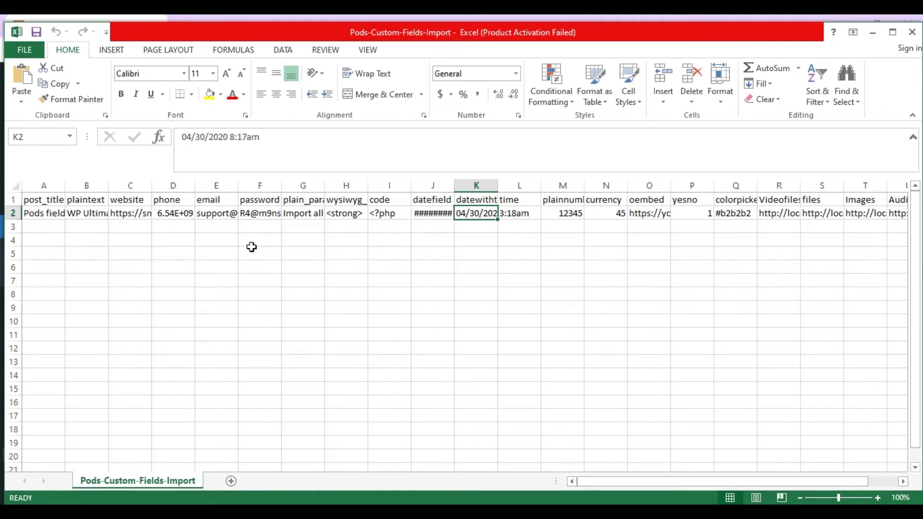
{"action": "key", "text": "Up"}
{"action": "key", "text": "Right"}
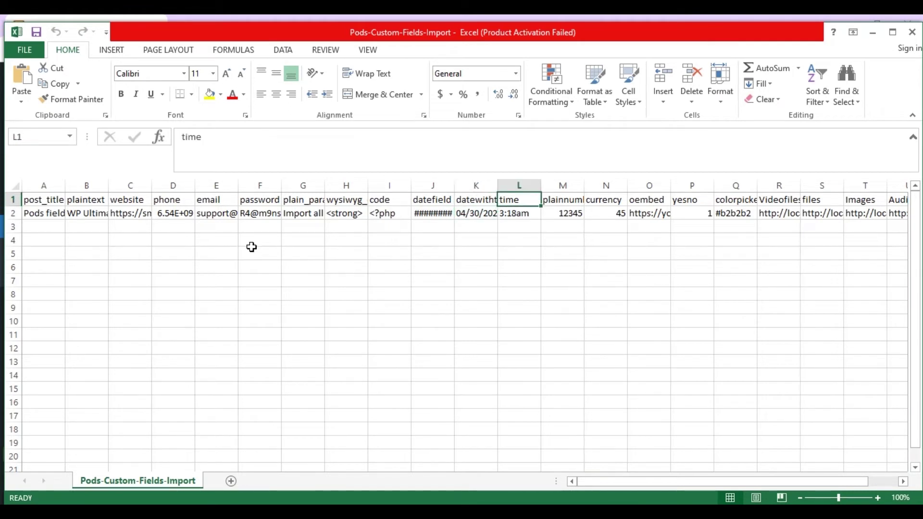
{"action": "key", "text": "Down"}
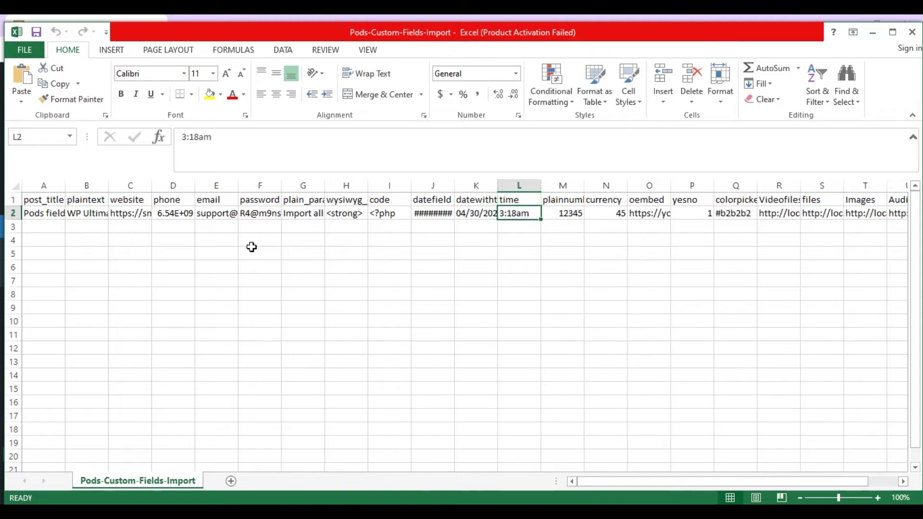
{"action": "key", "text": "Up"}
{"action": "key", "text": "Right"}
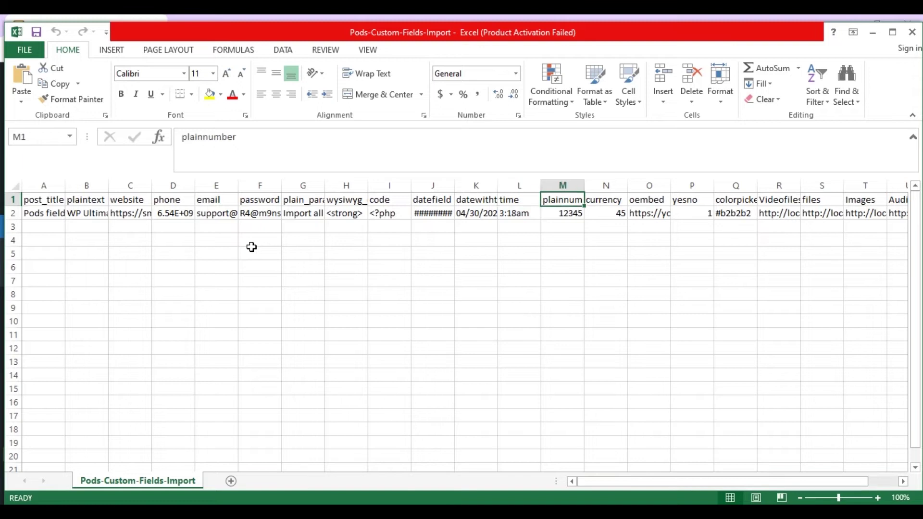
{"action": "key", "text": "Down"}
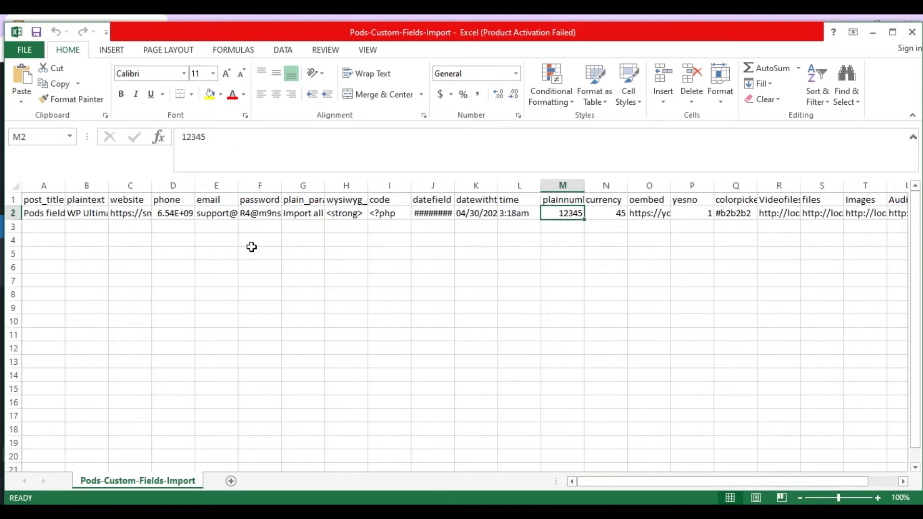
{"action": "key", "text": "Up"}
{"action": "key", "text": "Right"}
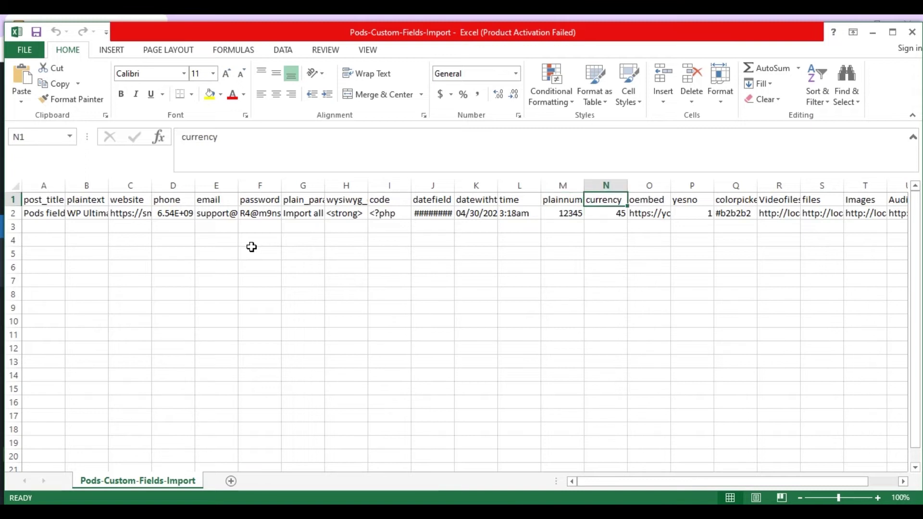
{"action": "key", "text": "Down"}
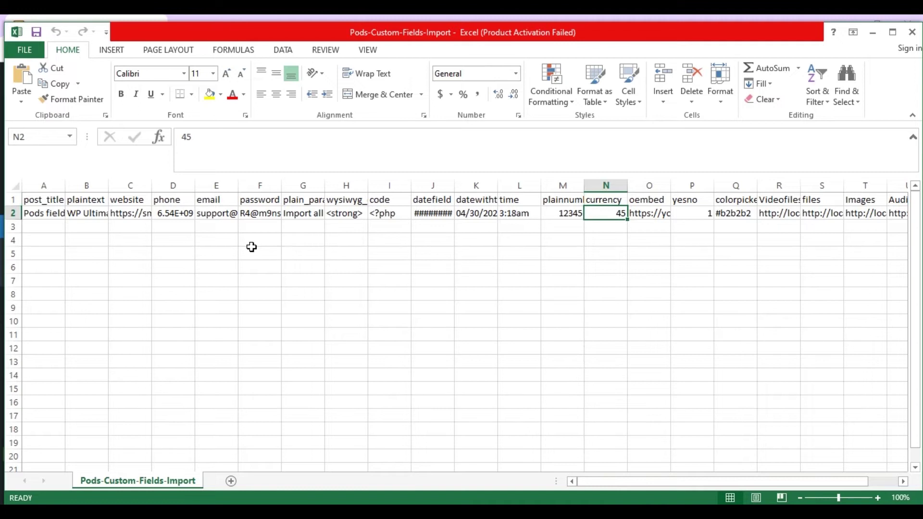
{"action": "key", "text": "Up"}
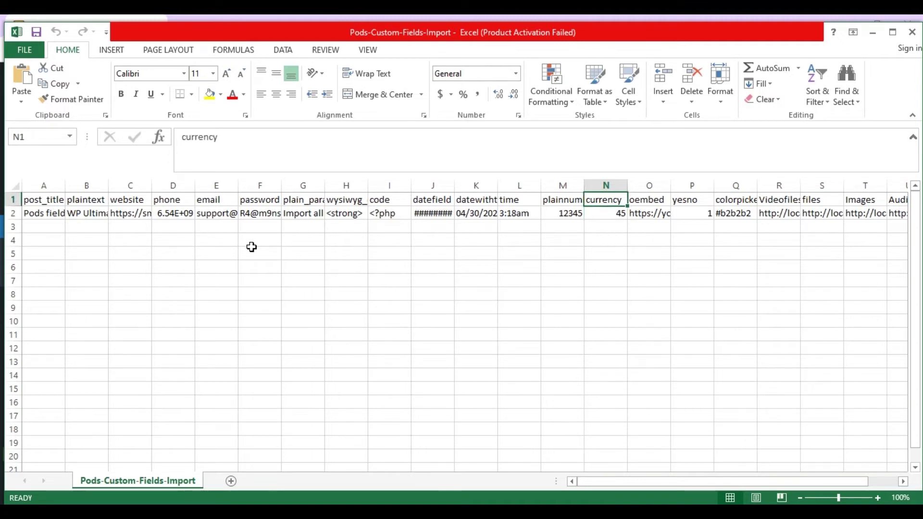
{"action": "key", "text": "Right"}
{"action": "key", "text": "Down"}
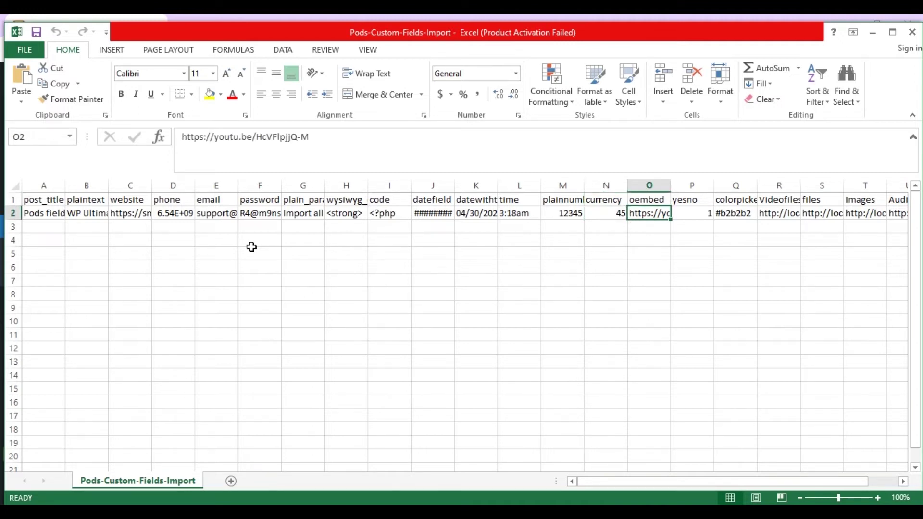
{"action": "key", "text": "Right"}
{"action": "key", "text": "Up"}
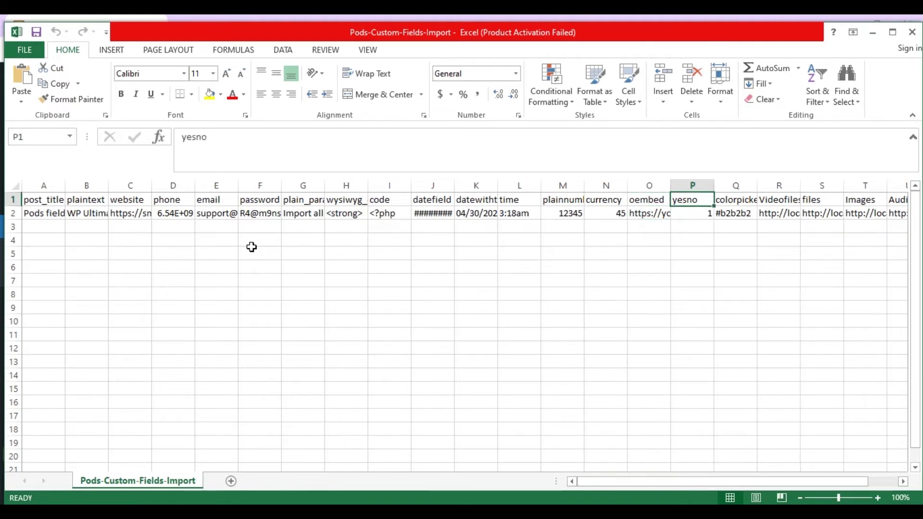
{"action": "key", "text": "Down"}
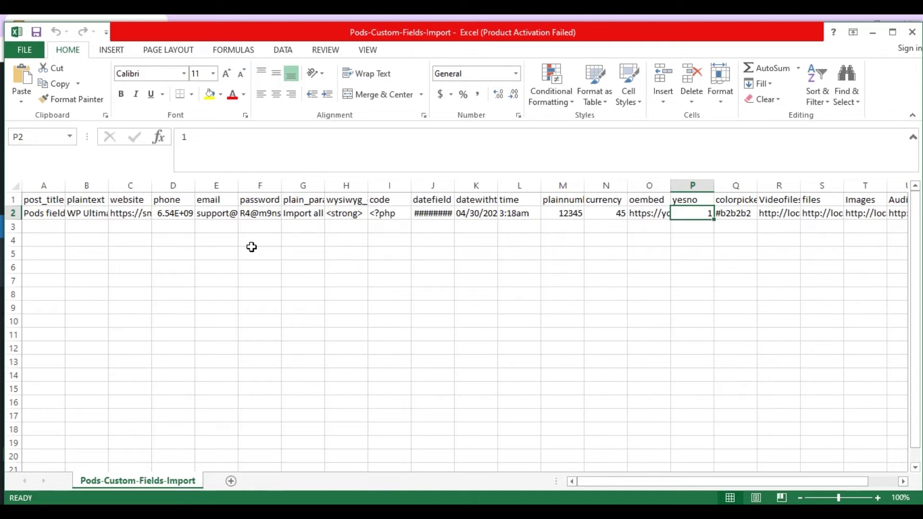
{"action": "key", "text": "Up"}
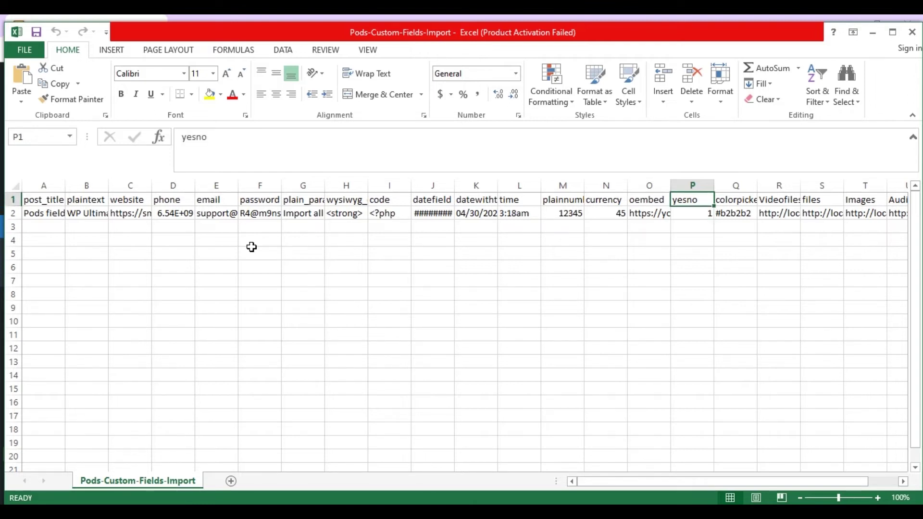
{"action": "key", "text": "Right"}
{"action": "key", "text": "Down"}
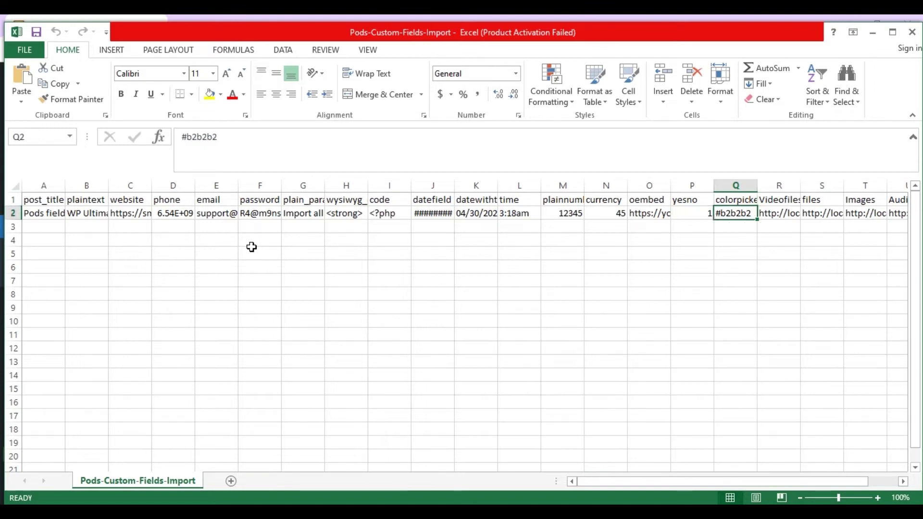
{"action": "key", "text": "Up"}
{"action": "key", "text": "Right"}
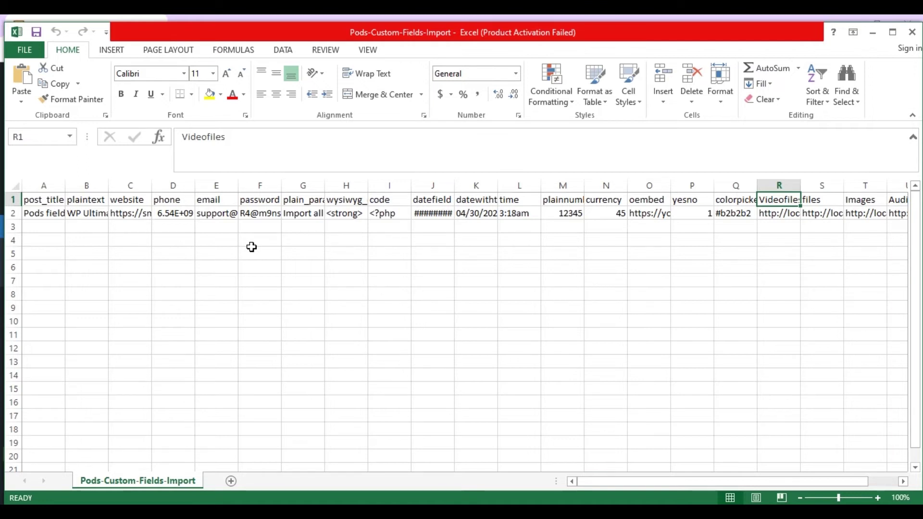
{"action": "key", "text": "Down"}
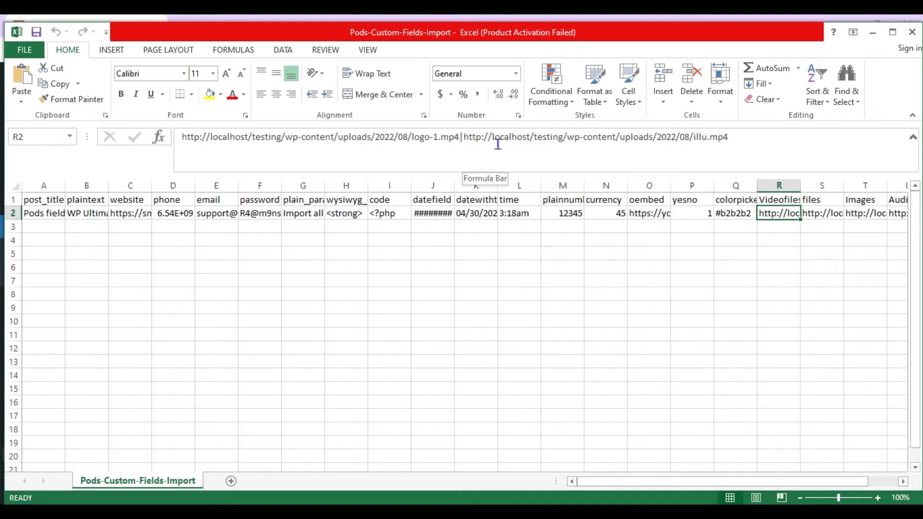
{"action": "key", "text": "Up"}
{"action": "key", "text": "Right"}
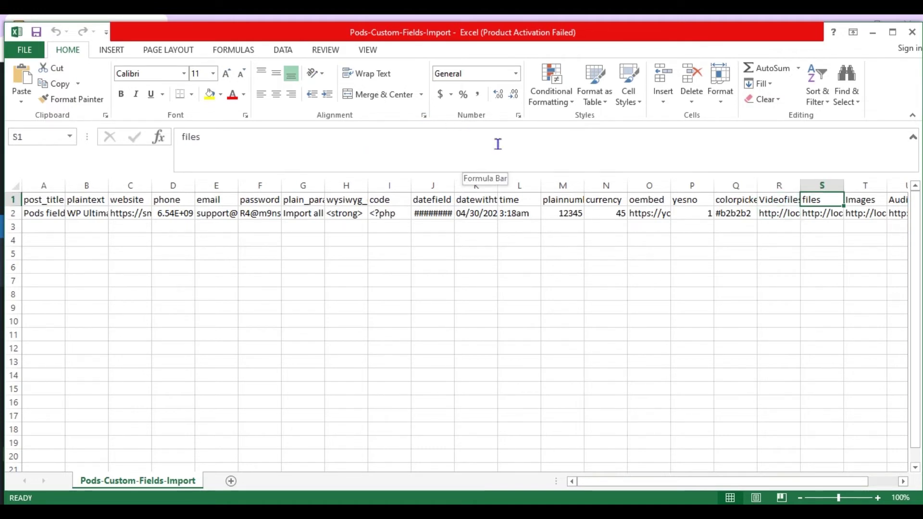
{"action": "key", "text": "Down"}
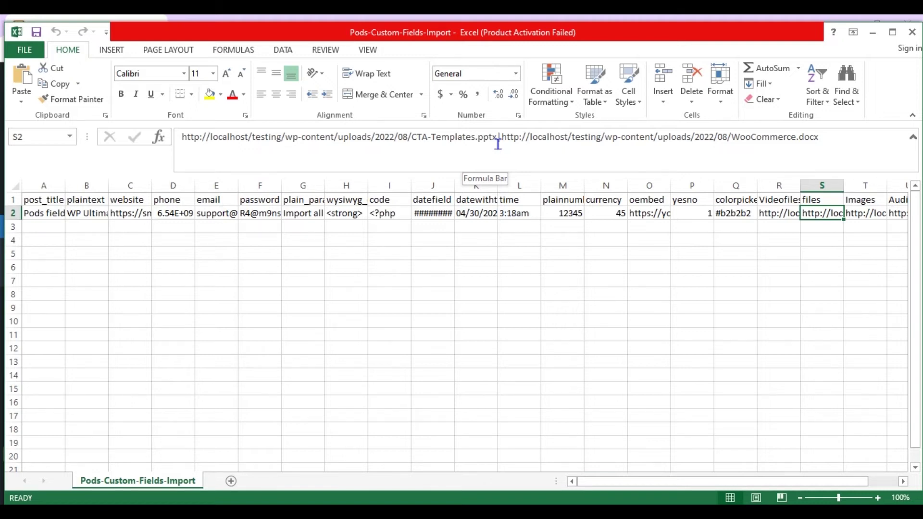
{"action": "key", "text": "Up"}
{"action": "key", "text": "Right"}
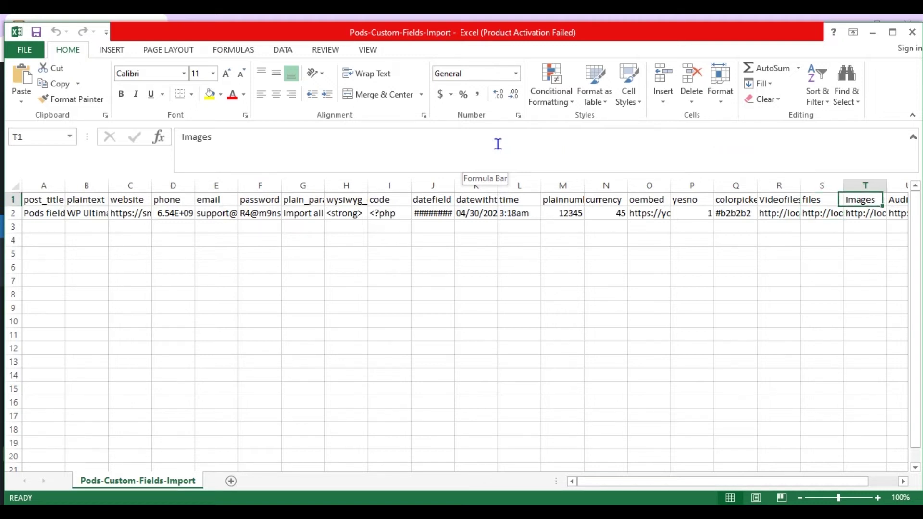
{"action": "key", "text": "Down"}
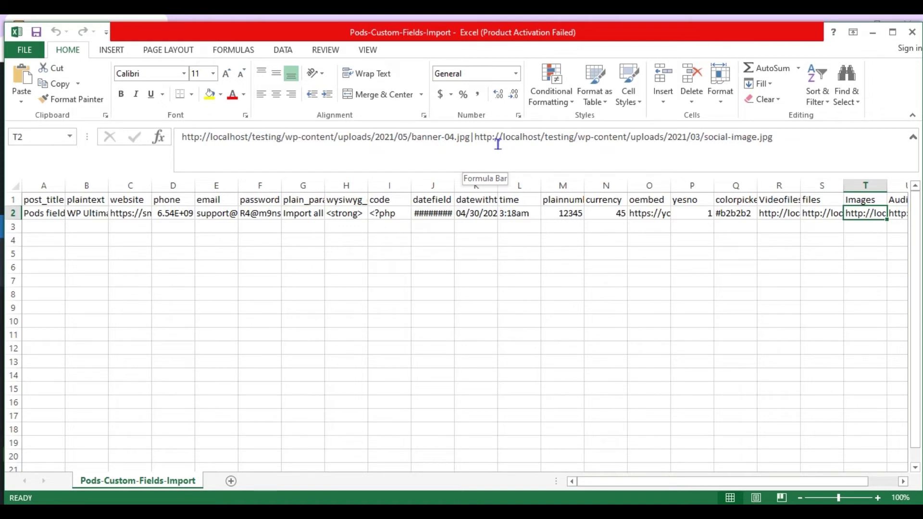
{"action": "key", "text": "Right"}
{"action": "key", "text": "Up"}
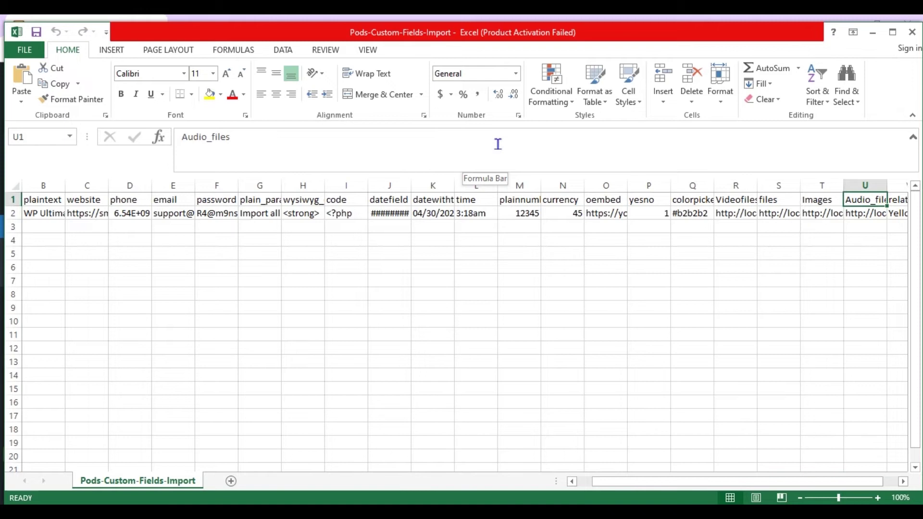
{"action": "key", "text": "Down"}
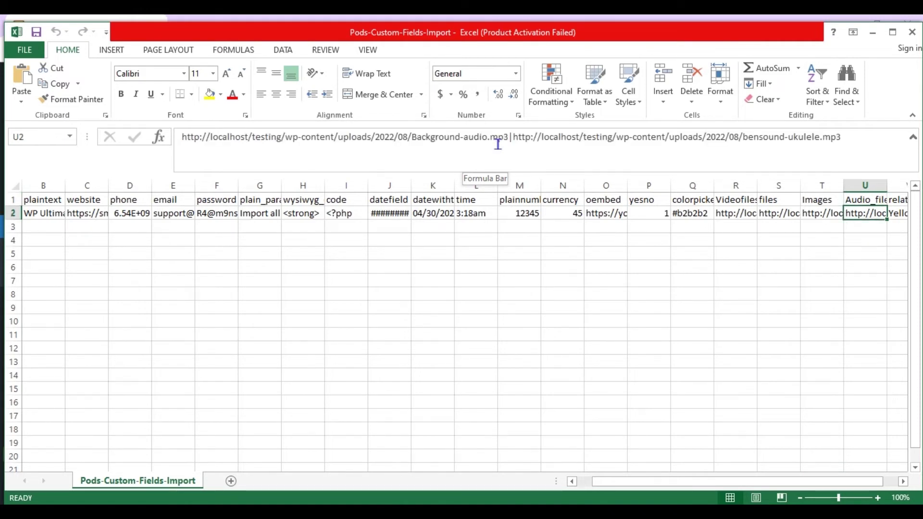
{"action": "key", "text": "Up"}
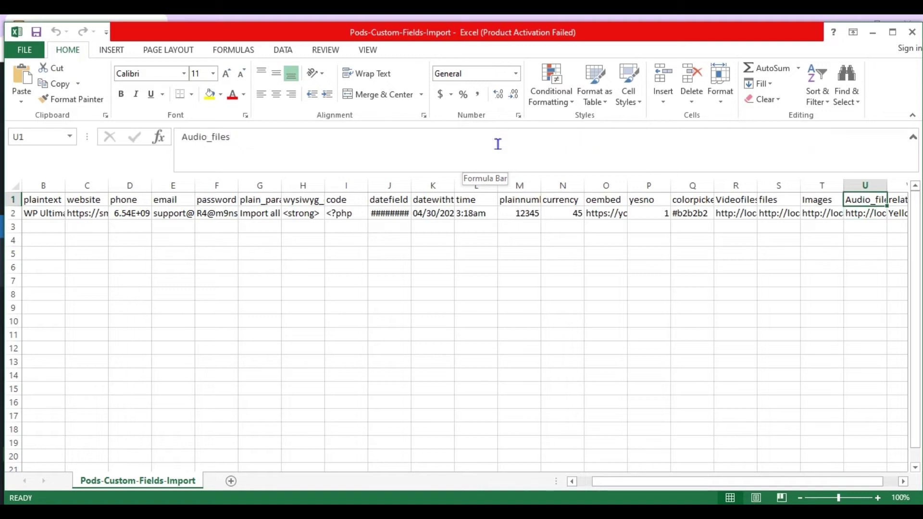
{"action": "key", "text": "Right"}
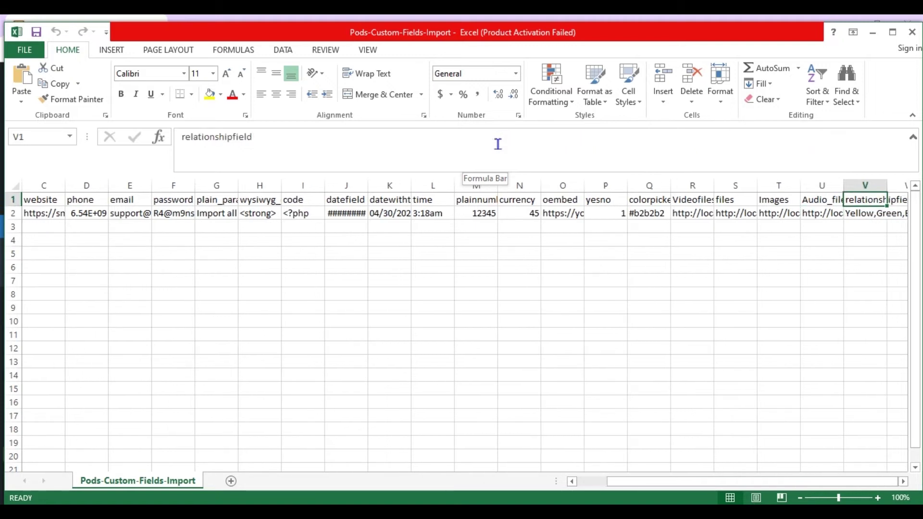
{"action": "key", "text": "Down"}
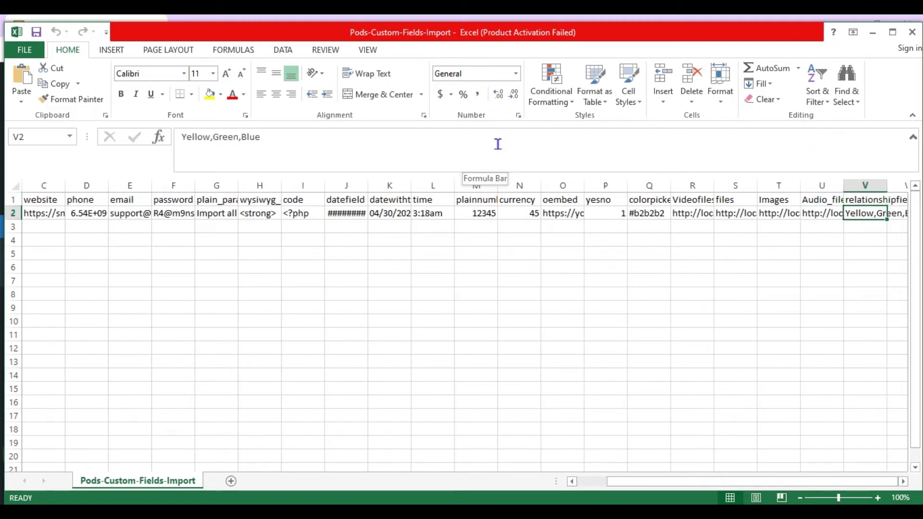
{"action": "key", "text": "Up"}
{"action": "key", "text": "Down"}
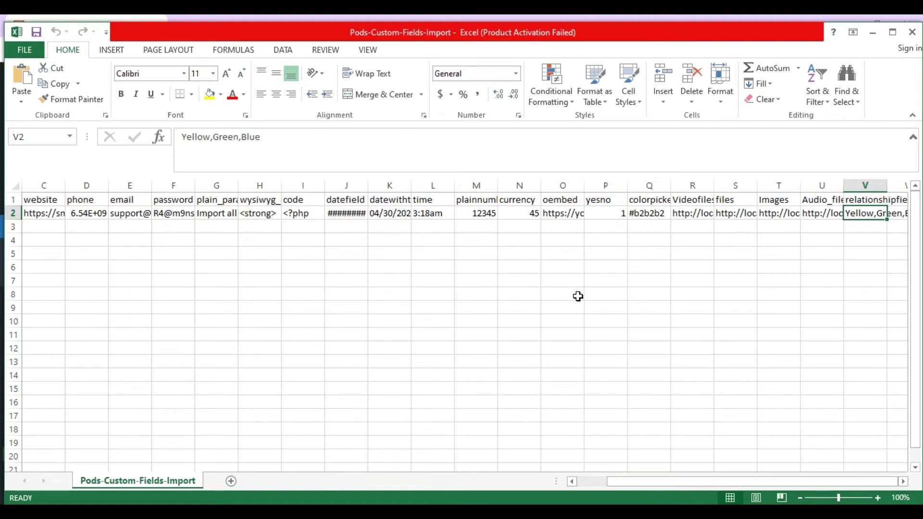
{"action": "key", "text": "Right"}
{"action": "key", "text": "Right"}
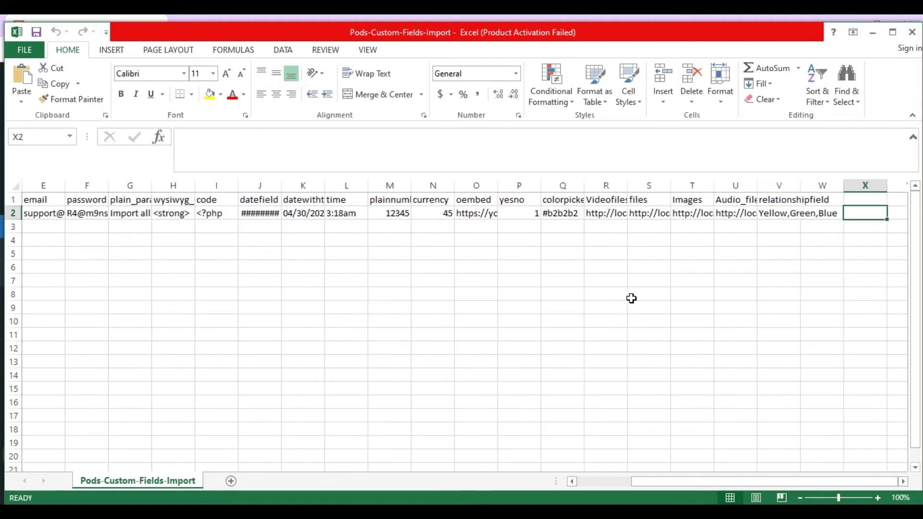
{"action": "key", "text": "Left"}
{"action": "key", "text": "Left"}
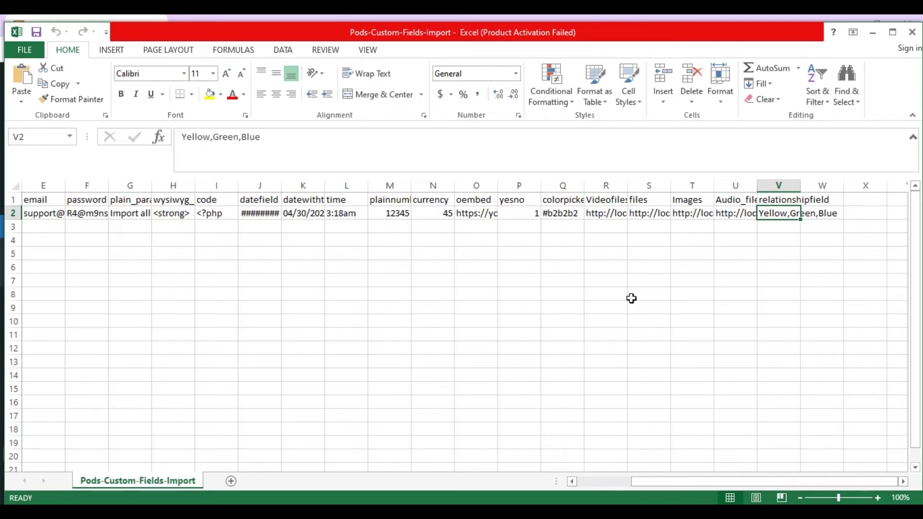
- Open Ultimate CSV Importer PRO in the browser, look at the FTP and URL options, then choose Upload from Desktop
{"action": "left_click", "coordinate": [469, 502]}
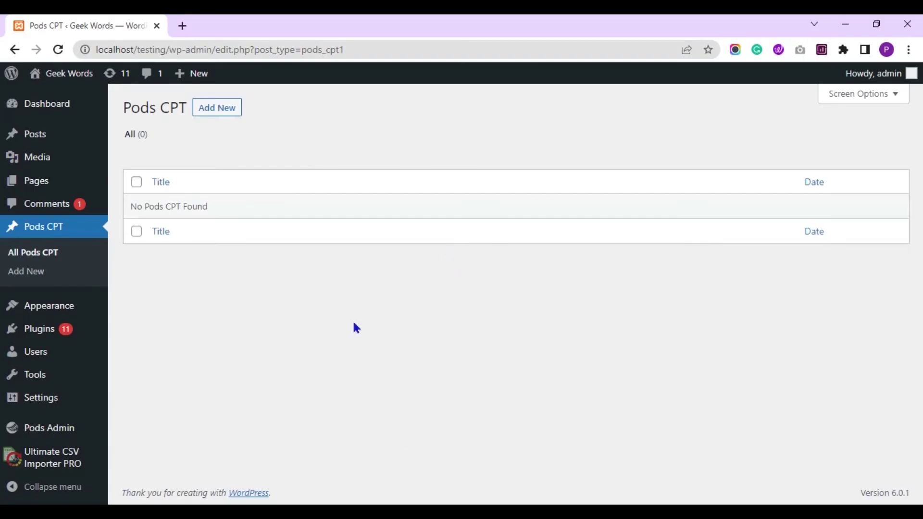
{"action": "left_click", "coordinate": [59, 465]}
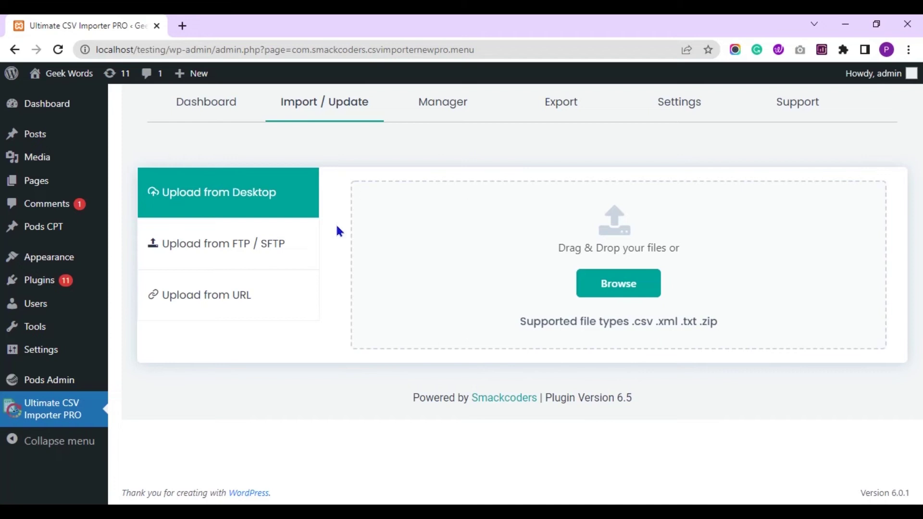
{"action": "left_click", "coordinate": [309, 239]}
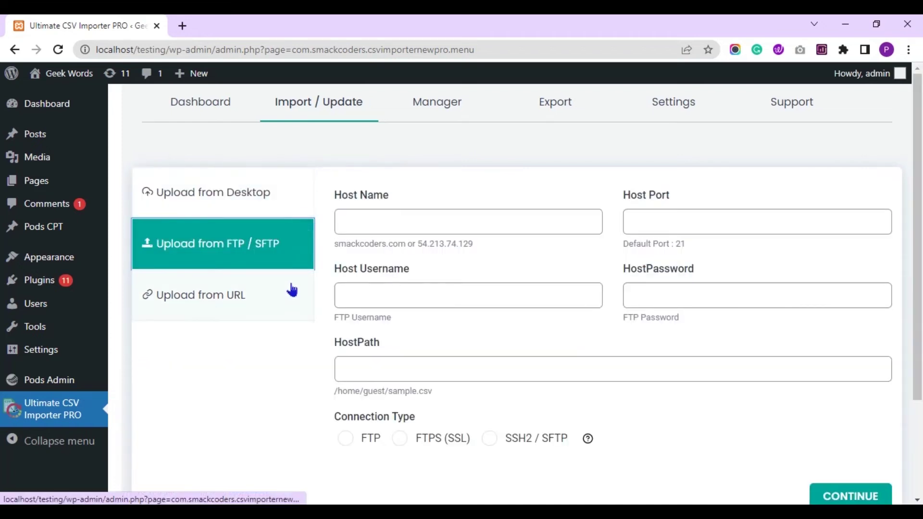
{"action": "left_click", "coordinate": [291, 286]}
{"action": "left_click", "coordinate": [290, 190]}
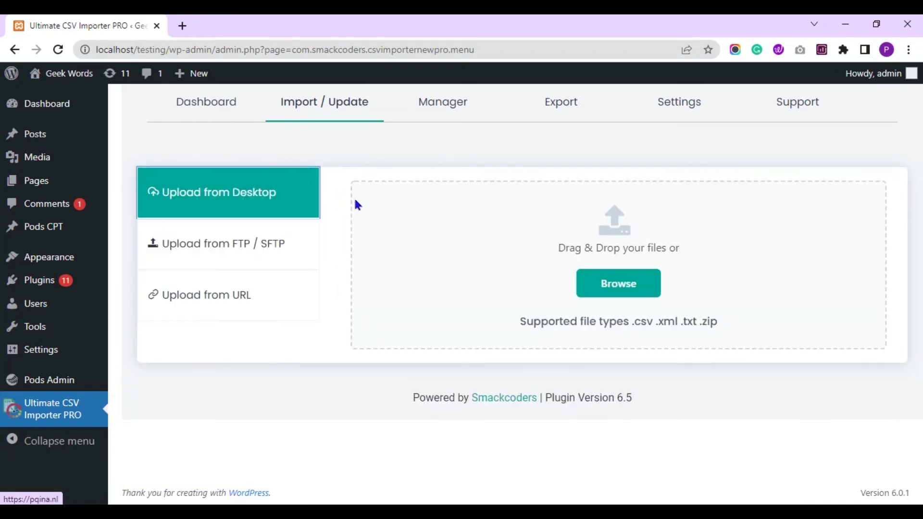
- Select Pods-Custom-Fields-Import from the computer and upload it
{"action": "left_click", "coordinate": [612, 283]}
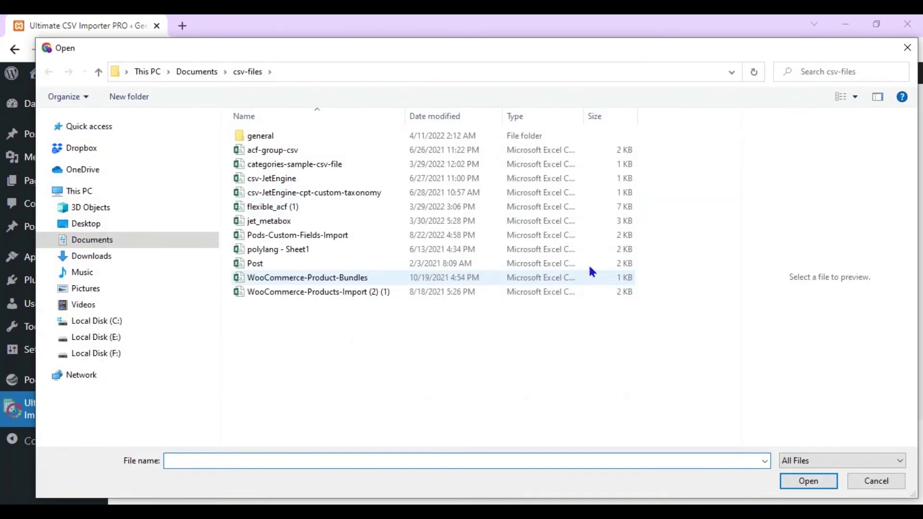
{"action": "left_click", "coordinate": [426, 235]}
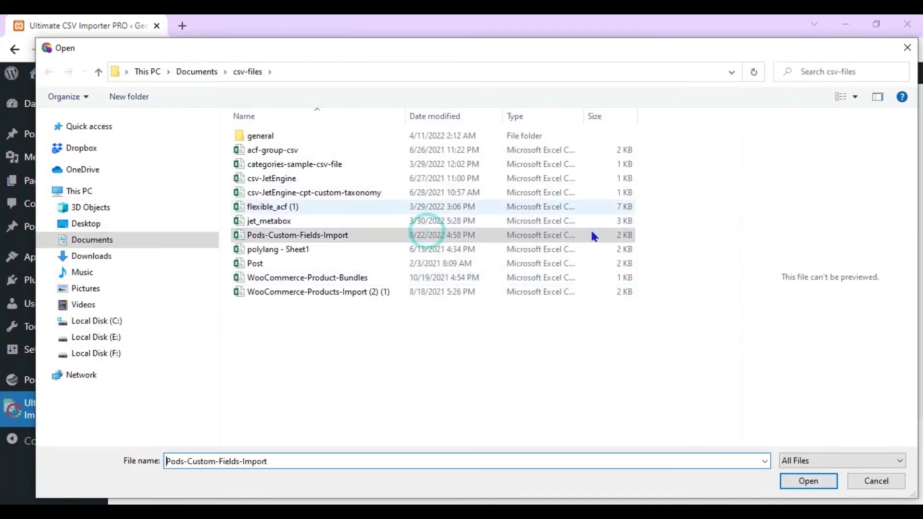
{"action": "left_click", "coordinate": [807, 481]}
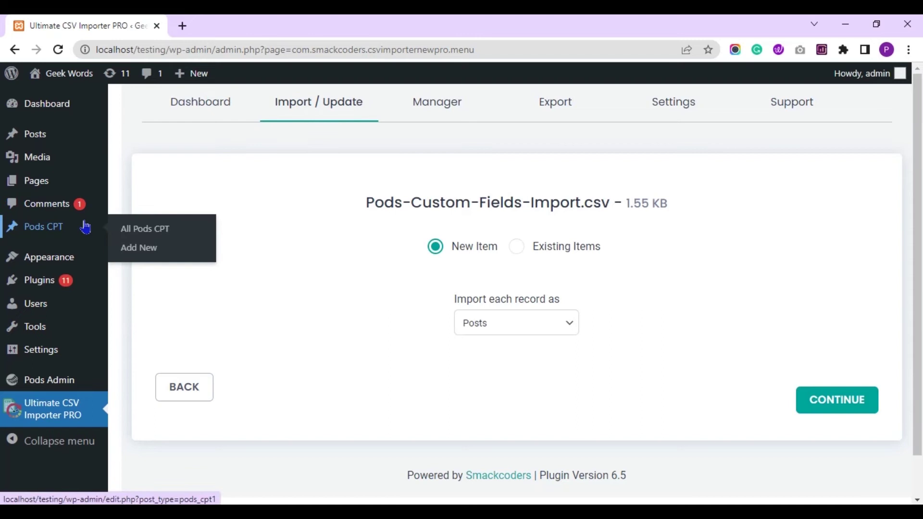
- Open the Pods CPT list in a new tab, then import records as new pods_cpt1 items and continue
{"action": "right_click", "coordinate": [85, 227]}
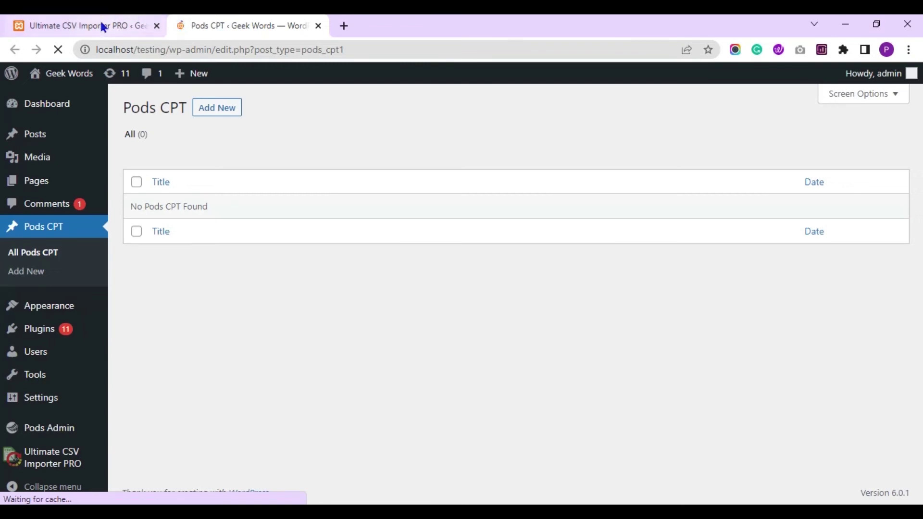
{"action": "left_click", "coordinate": [102, 27]}
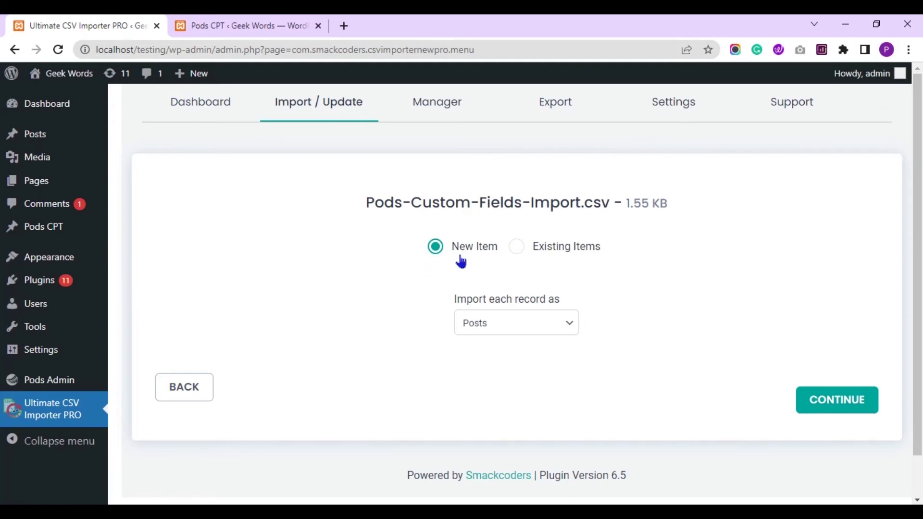
{"action": "left_click", "coordinate": [518, 331]}
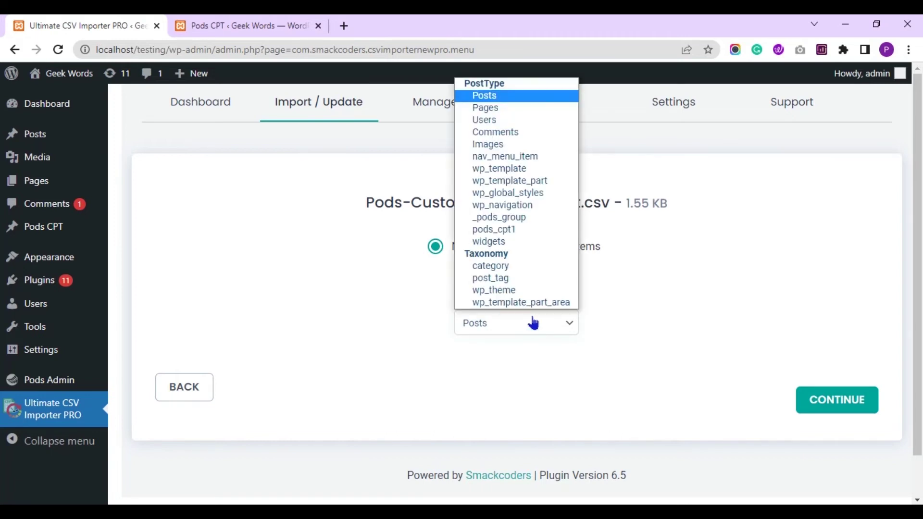
{"action": "left_click", "coordinate": [525, 230]}
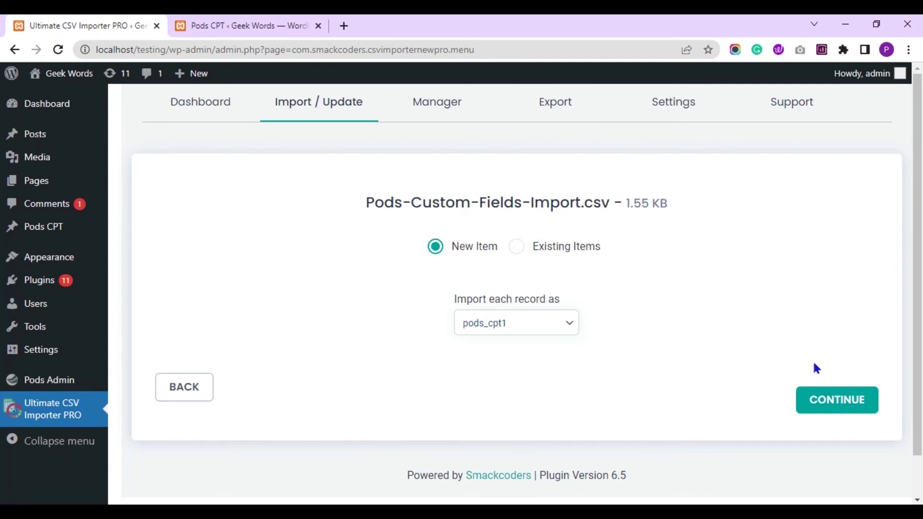
{"action": "left_click", "coordinate": [815, 398]}
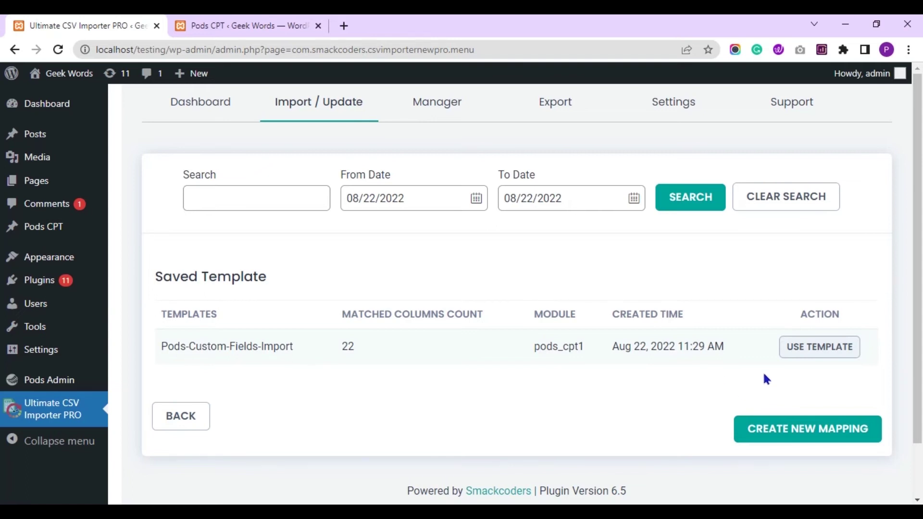
- Apply the saved Pods-Custom-Fields-Import template to load its field mapping
{"action": "left_click", "coordinate": [814, 354]}
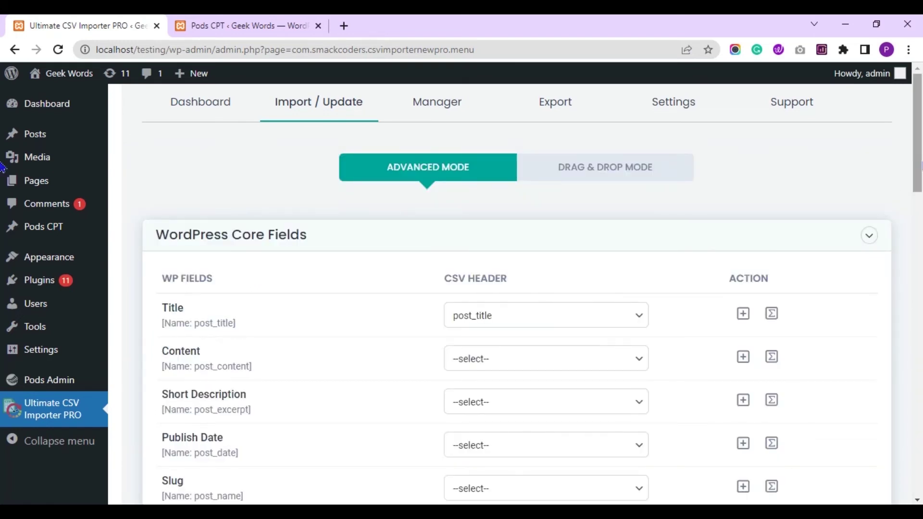
- Expand the Pods Fields section and check each field's mapped CSV column
{"action": "scroll", "coordinate": [2, 168], "scroll_direction": "down", "scroll_amount": 2}
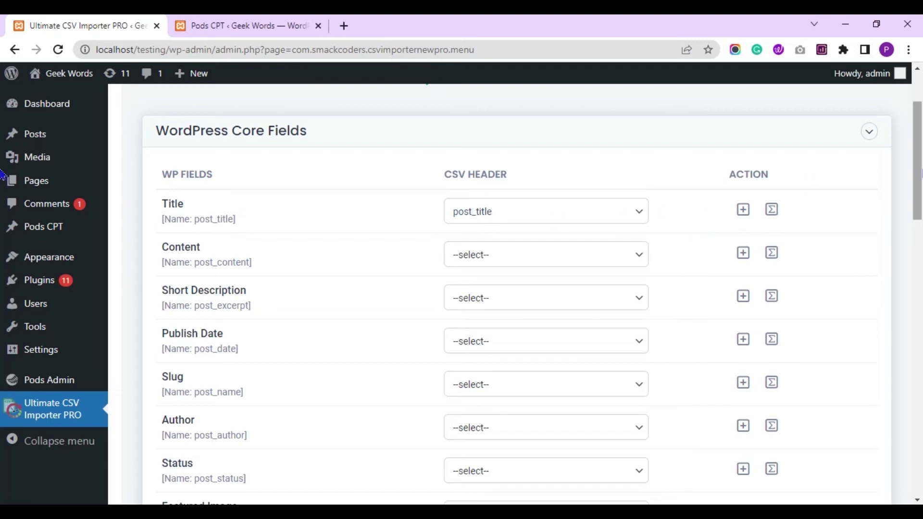
{"action": "scroll", "coordinate": [3, 173], "scroll_direction": "down", "scroll_amount": 5}
{"action": "scroll", "coordinate": [3, 236], "scroll_direction": "down", "scroll_amount": 9}
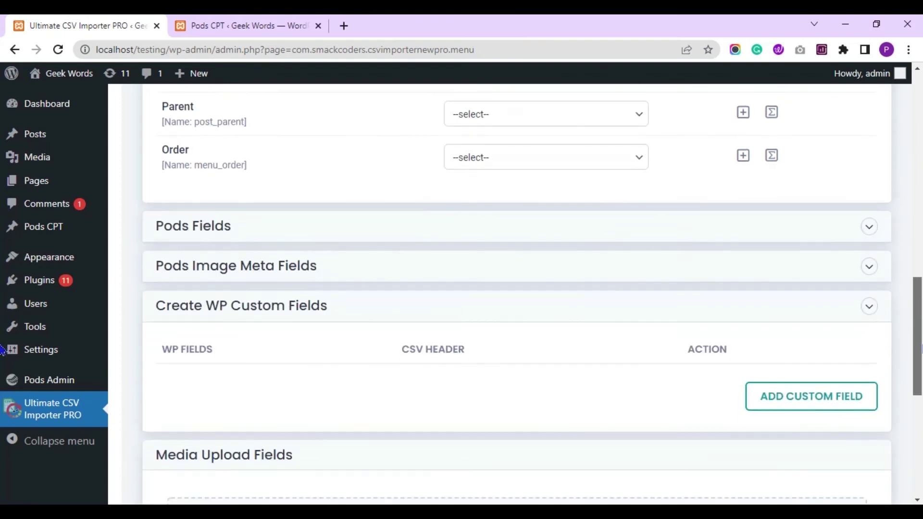
{"action": "left_click", "coordinate": [865, 231]}
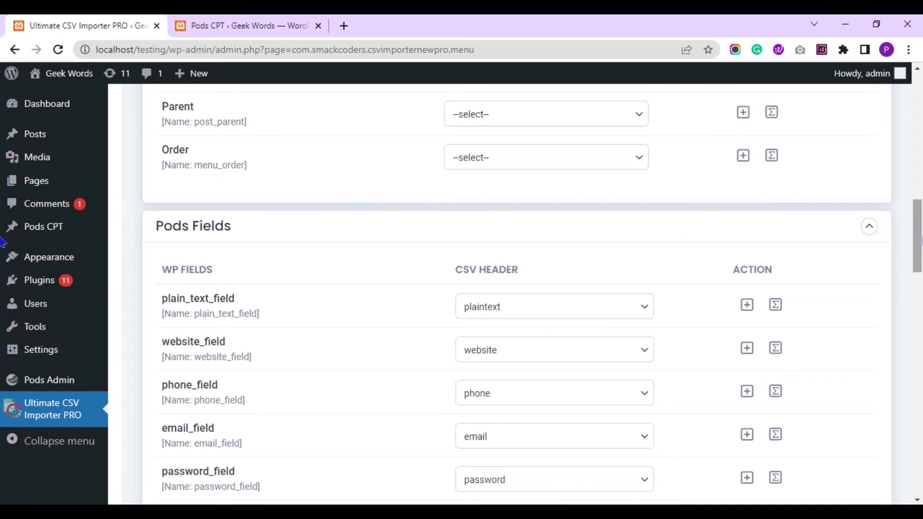
{"action": "scroll", "coordinate": [3, 240], "scroll_direction": "down", "scroll_amount": 1}
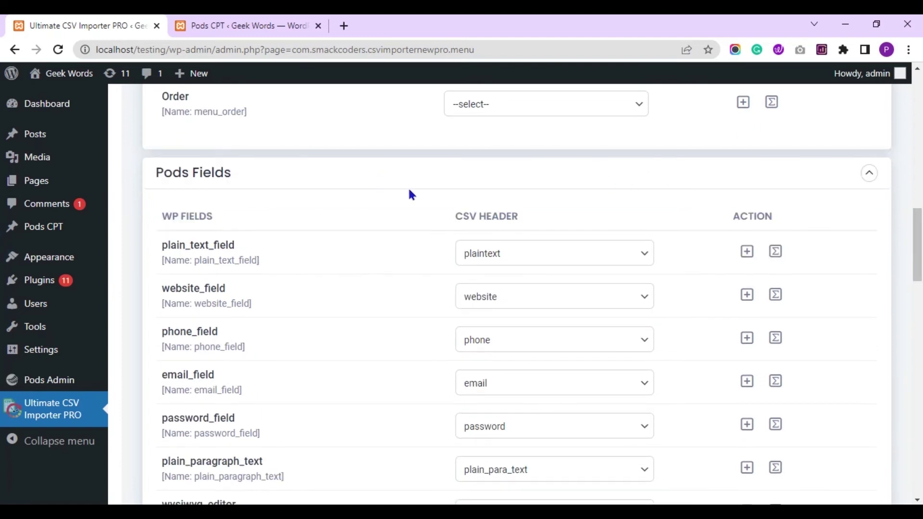
{"action": "scroll", "coordinate": [2, 269], "scroll_direction": "down", "scroll_amount": 3}
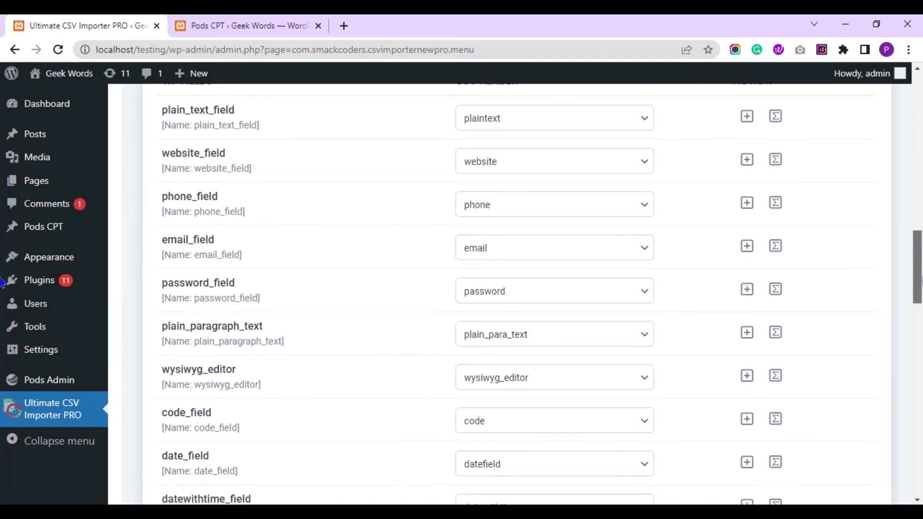
{"action": "scroll", "coordinate": [2, 282], "scroll_direction": "down", "scroll_amount": 6}
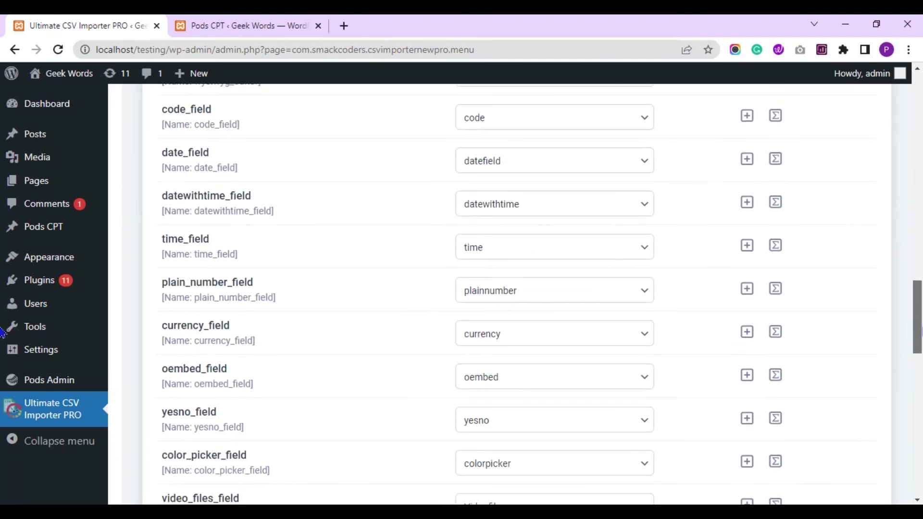
{"action": "scroll", "coordinate": [3, 333], "scroll_direction": "down", "scroll_amount": 1}
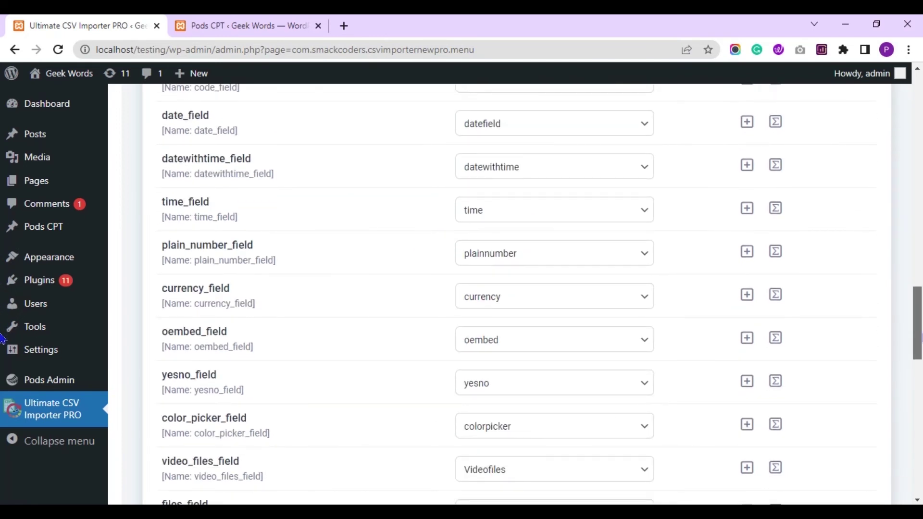
{"action": "scroll", "coordinate": [2, 339], "scroll_direction": "down", "scroll_amount": 5}
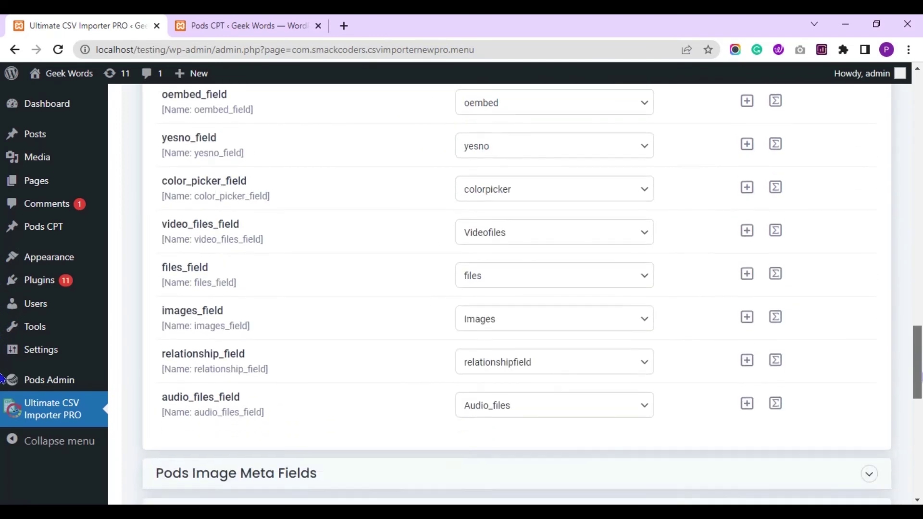
{"action": "scroll", "coordinate": [3, 379], "scroll_direction": "down", "scroll_amount": 2}
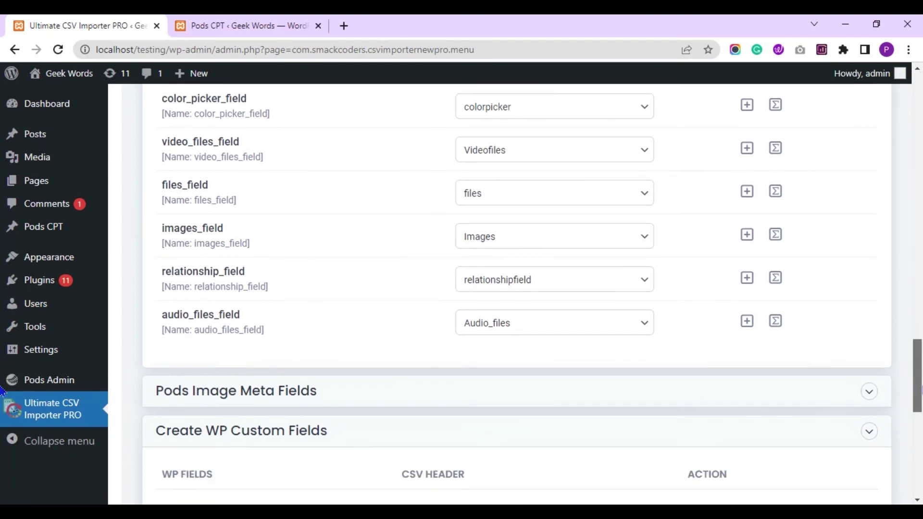
{"action": "scroll", "coordinate": [2, 391], "scroll_direction": "down", "scroll_amount": 1}
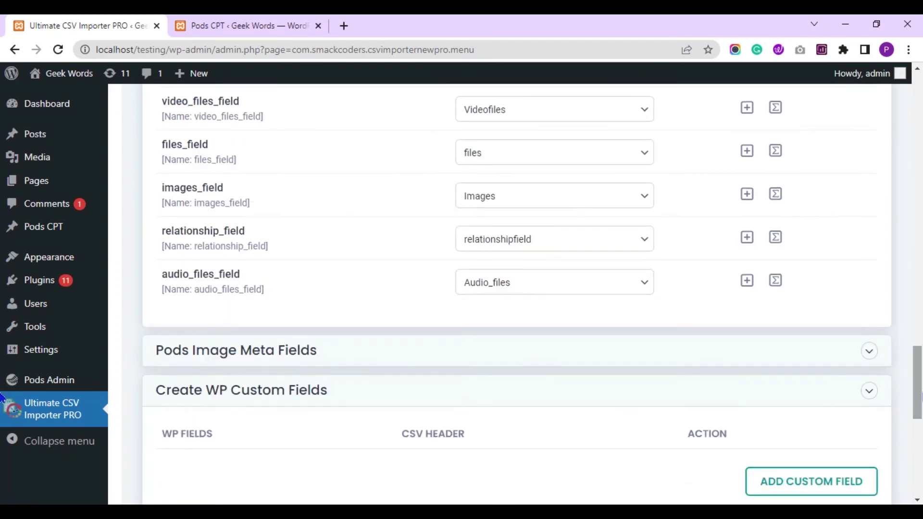
- Glance at the Pods Image Meta Fields, collapse them, and check mappings down to audio_files_field → Audio_files
{"action": "left_click", "coordinate": [870, 354]}
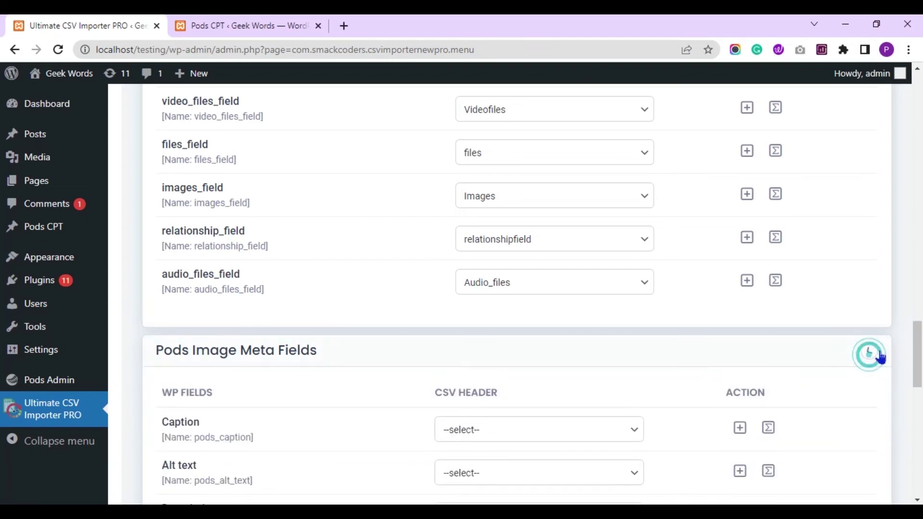
{"action": "left_click", "coordinate": [869, 351]}
{"action": "scroll", "coordinate": [2, 355], "scroll_direction": "down", "scroll_amount": 8}
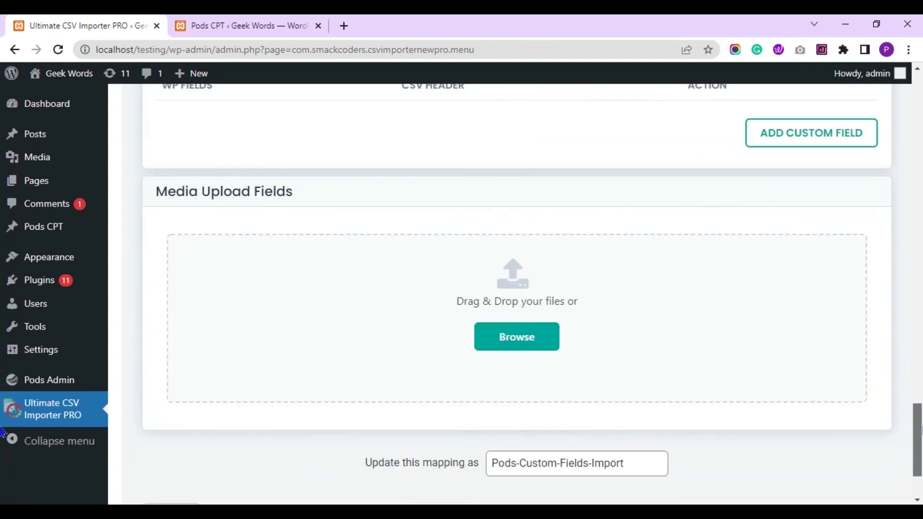
{"action": "scroll", "coordinate": [3, 448], "scroll_direction": "down", "scroll_amount": 1}
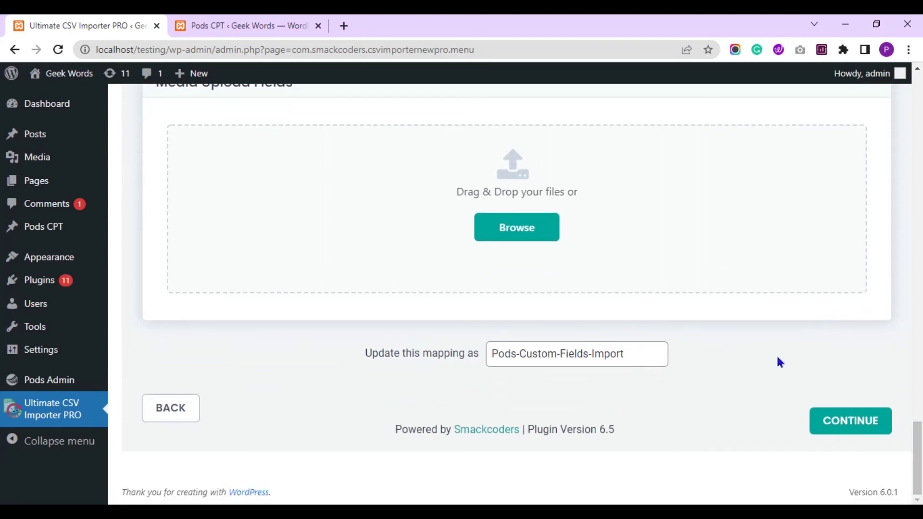
- Keep the mapping name Pods-Custom-Fields-Import and review the Media Handling options
{"action": "left_click", "coordinate": [631, 348]}
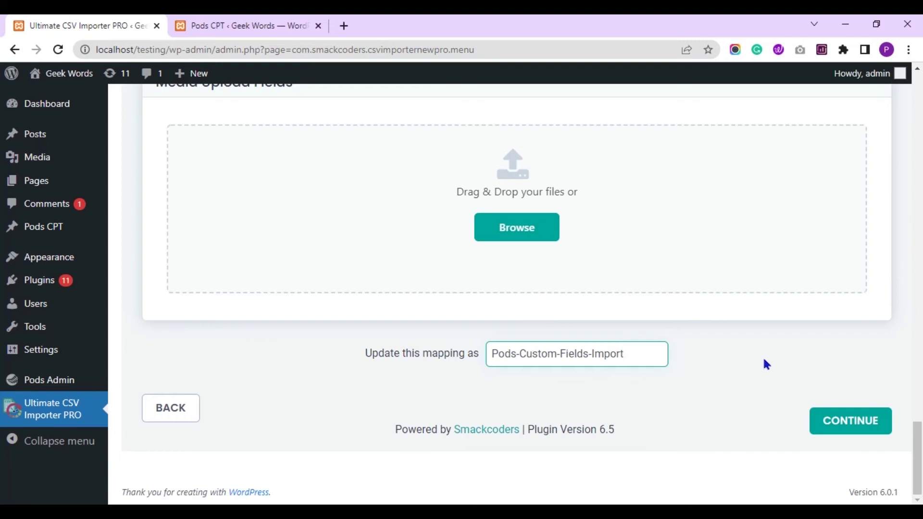
{"action": "left_click", "coordinate": [819, 428]}
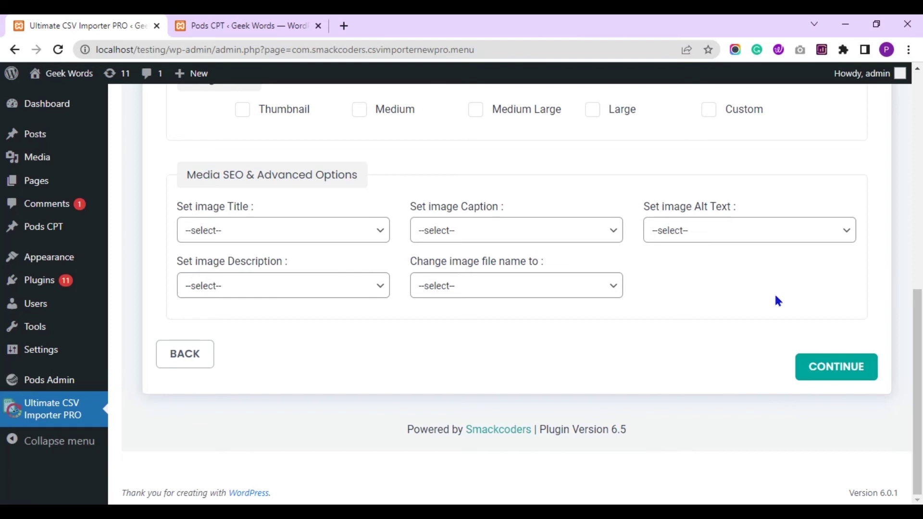
{"action": "left_click_drag", "start_coordinate": [919, 333], "coordinate": [919, 136]}
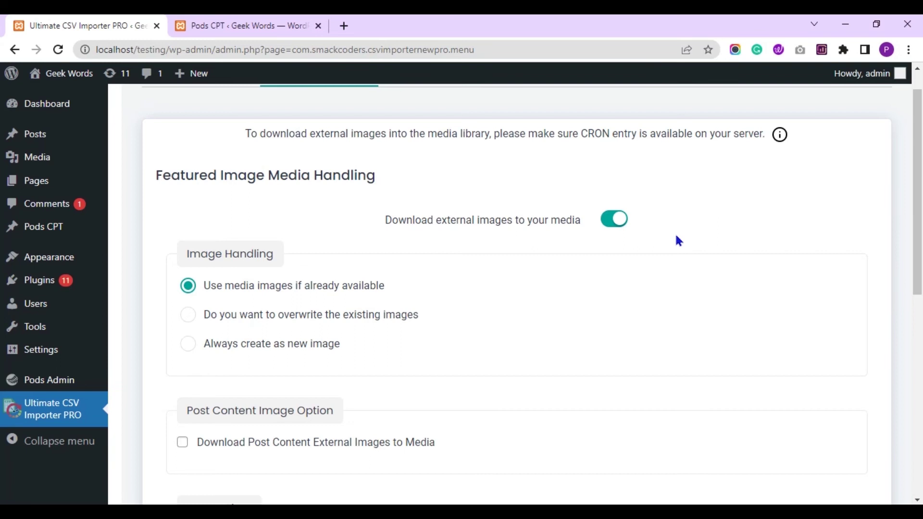
{"action": "left_click_drag", "start_coordinate": [918, 199], "coordinate": [919, 405]}
- Advance to import configuration and start importing the single CSV record
{"action": "left_click", "coordinate": [841, 377]}
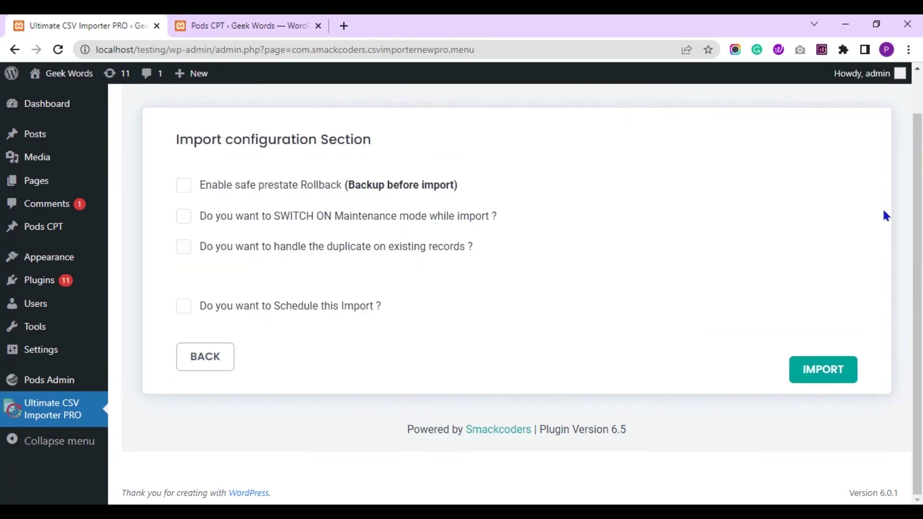
{"action": "left_click", "coordinate": [817, 379]}
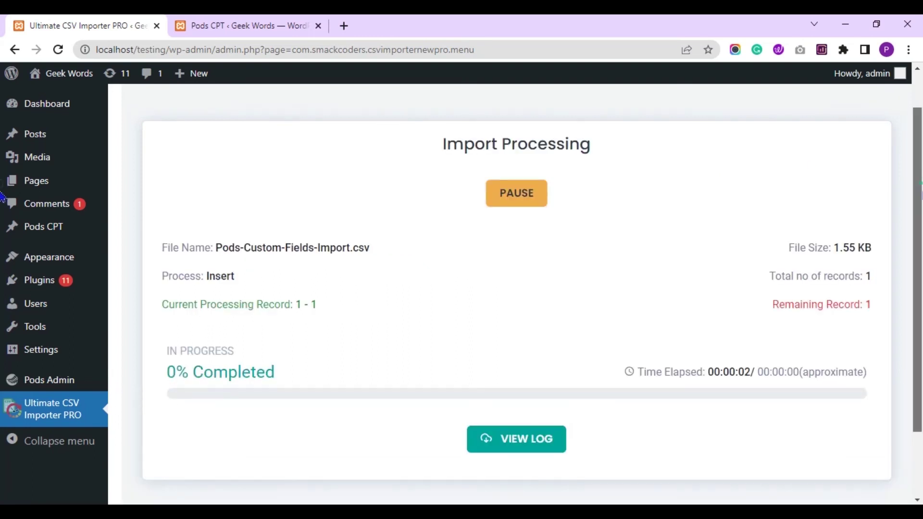
- Let the import reach 100% completed and open the import log in a new tab
{"action": "scroll", "coordinate": [918, 190], "scroll_direction": "down", "scroll_amount": 3}
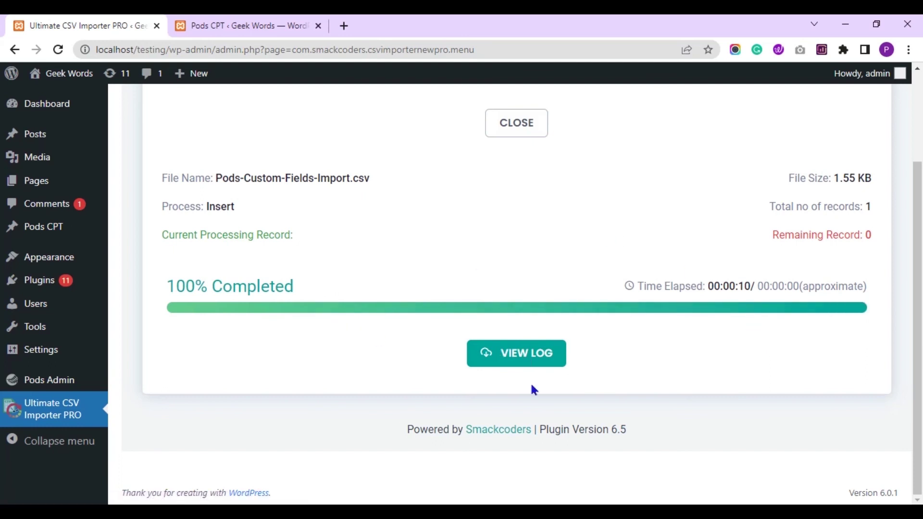
{"action": "left_click", "coordinate": [529, 359]}
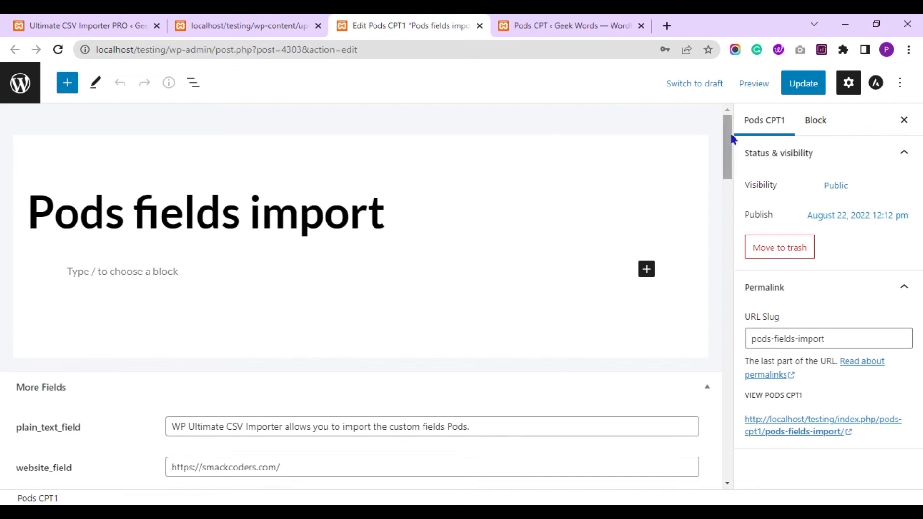
- Check the 'Pods fields import' post's More Fields values, then switch to the Pods CPT list tab
{"action": "left_click_drag", "start_coordinate": [726, 137], "coordinate": [728, 187]}
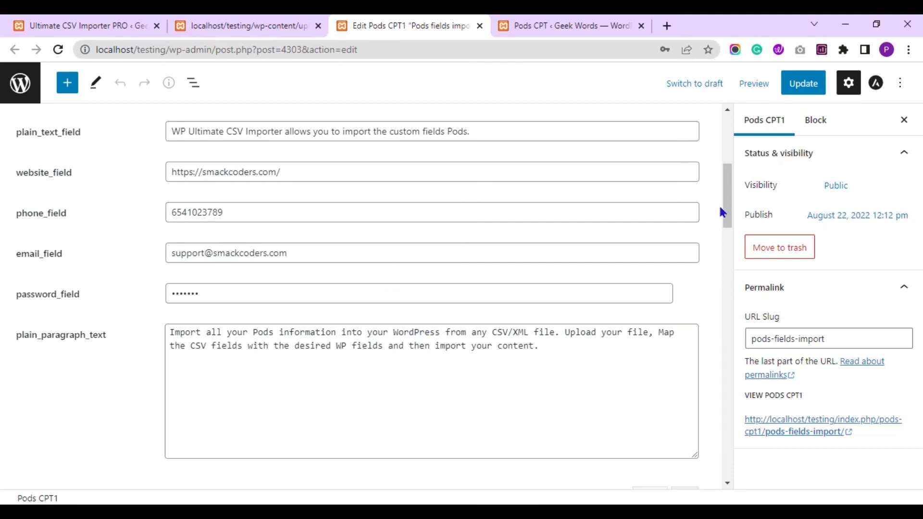
{"action": "left_click_drag", "start_coordinate": [724, 210], "coordinate": [729, 274]}
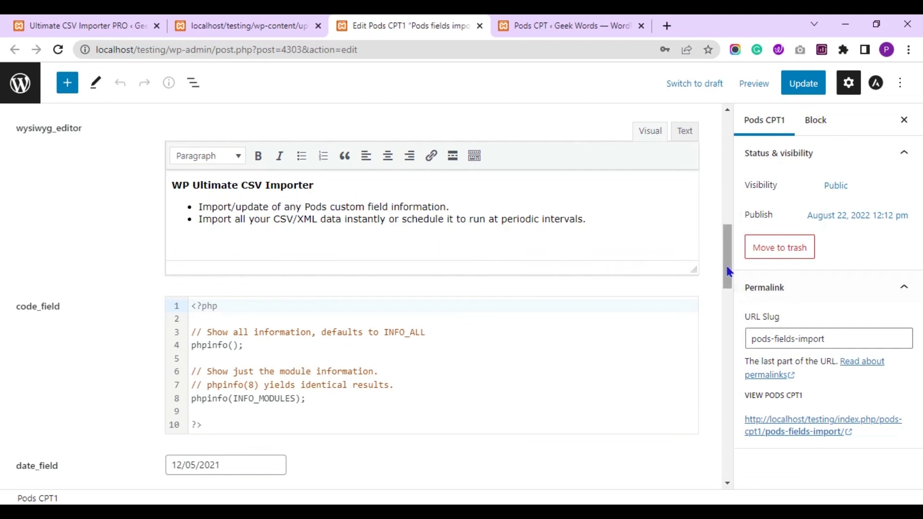
{"action": "left_click_drag", "start_coordinate": [729, 272], "coordinate": [726, 326]}
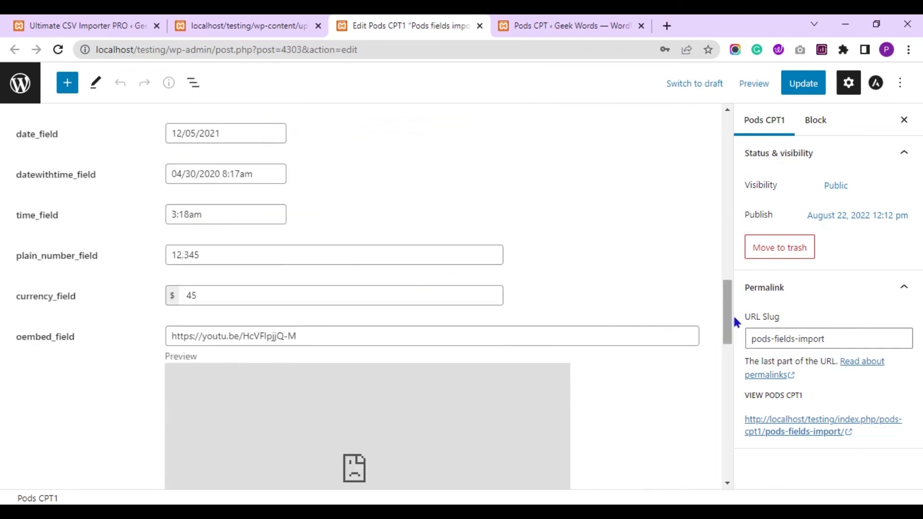
{"action": "left_click_drag", "start_coordinate": [726, 313], "coordinate": [730, 388]}
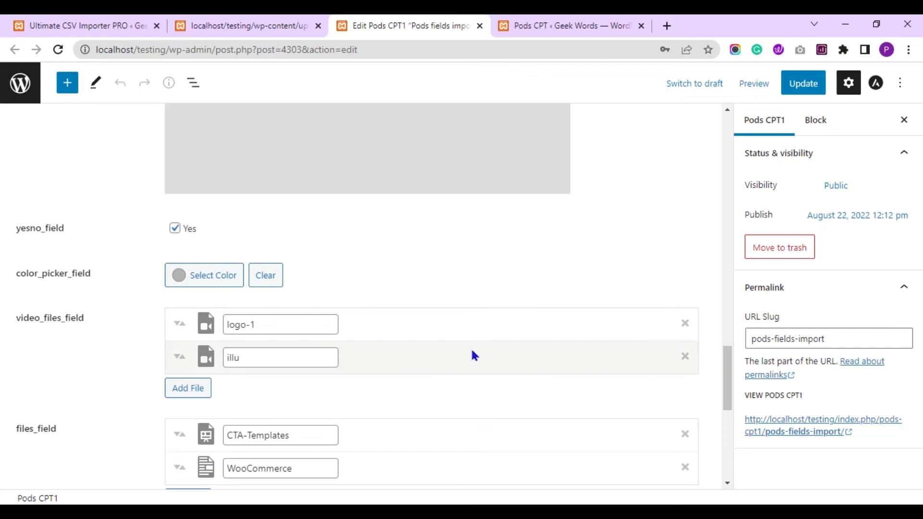
{"action": "left_click_drag", "start_coordinate": [725, 374], "coordinate": [730, 457]}
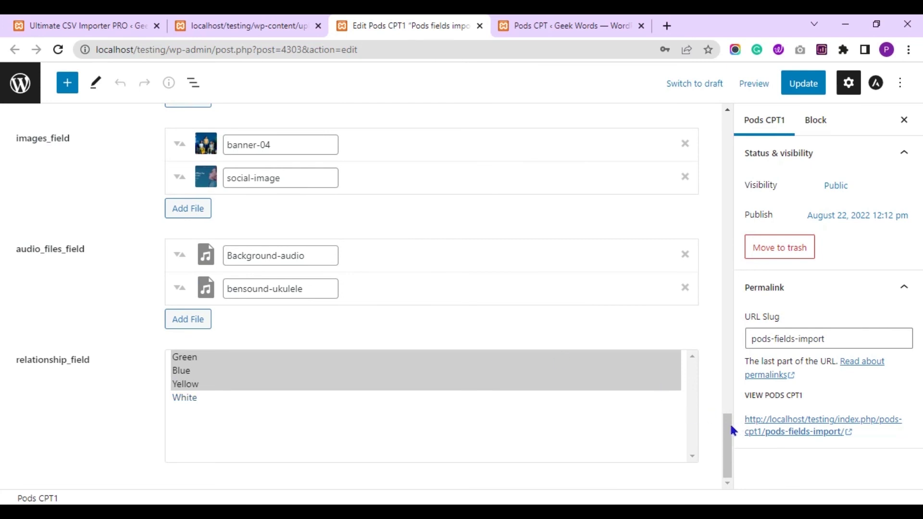
{"action": "left_click_drag", "start_coordinate": [732, 430], "coordinate": [732, 147]}
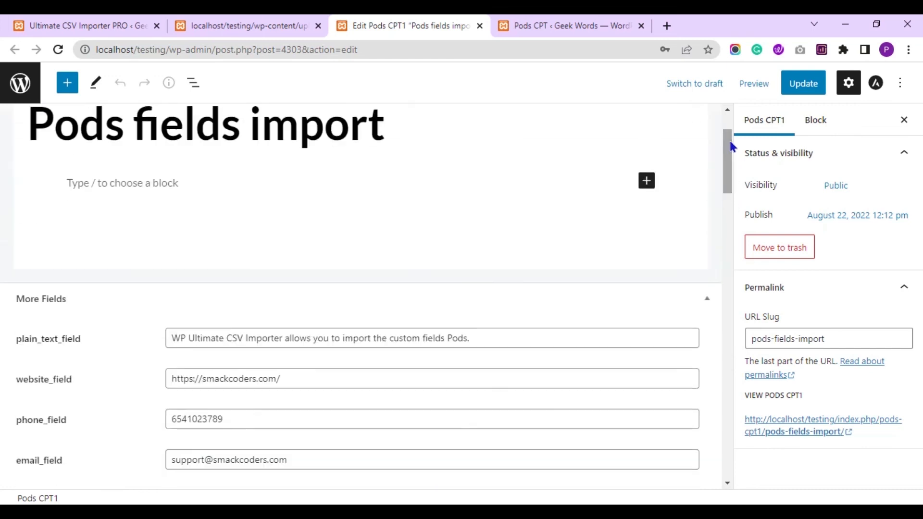
{"action": "left_click", "coordinate": [562, 26]}
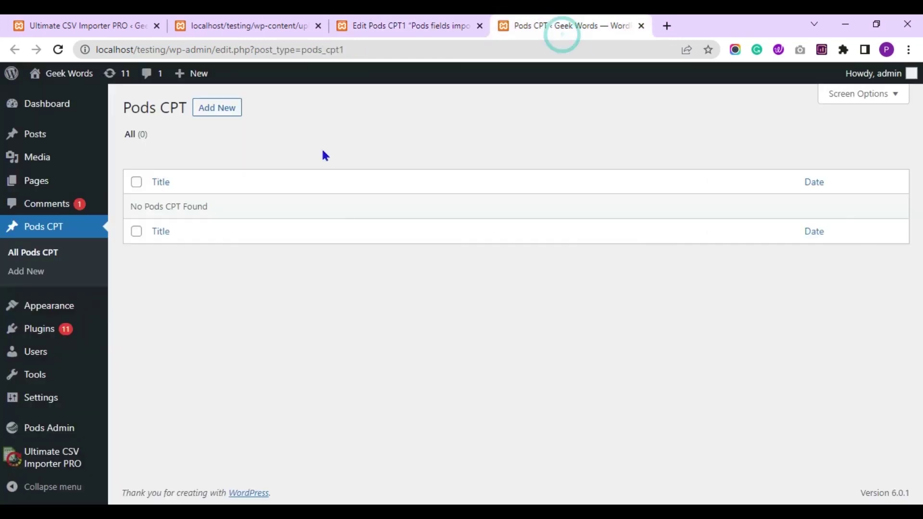
- Reload the Pods CPT list so the imported post appears
{"action": "left_click", "coordinate": [58, 49]}
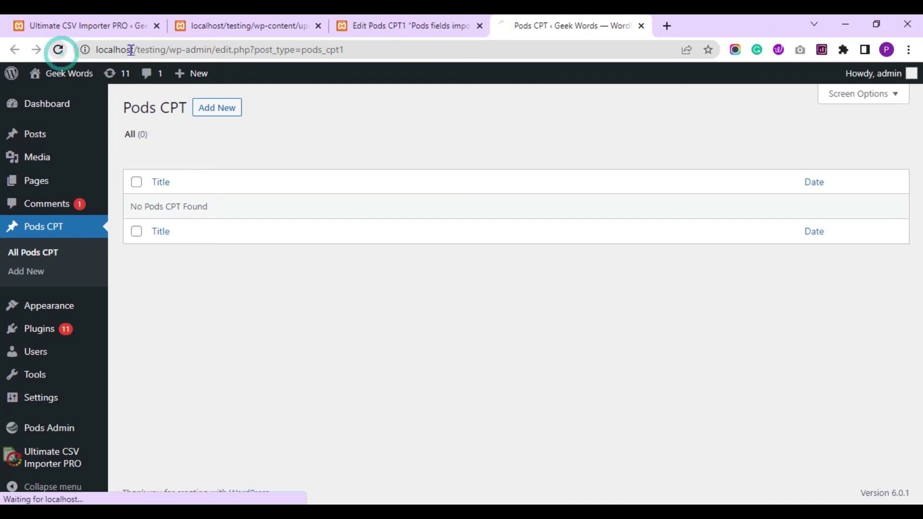